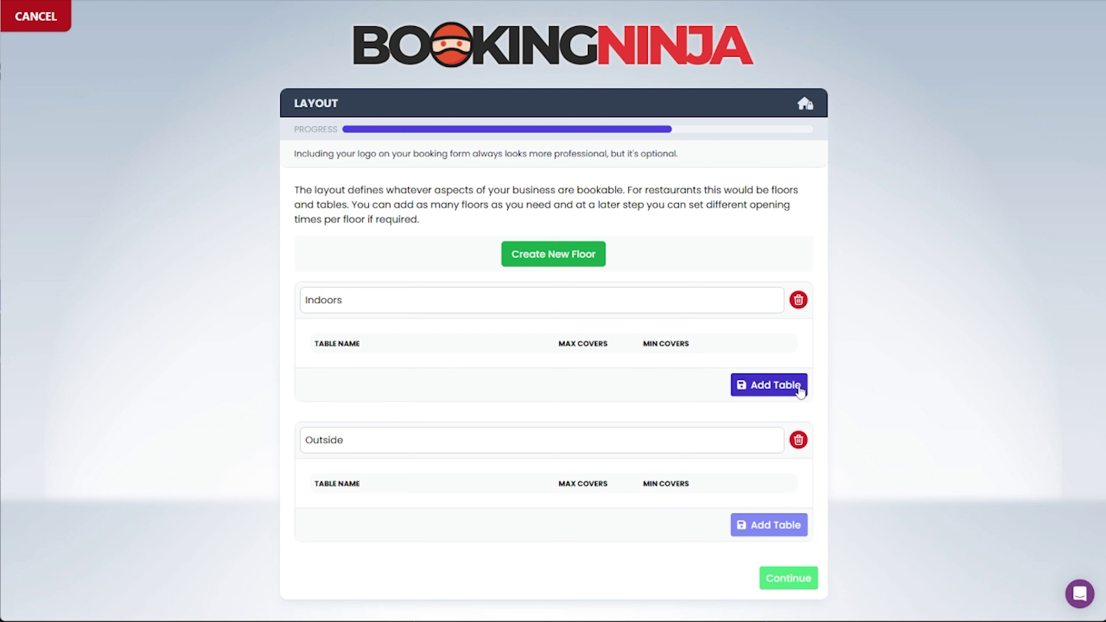
# Add three tables to the Indoors floor, named Table 1, Table 2 and Table 6.
pyautogui.click(747, 392)
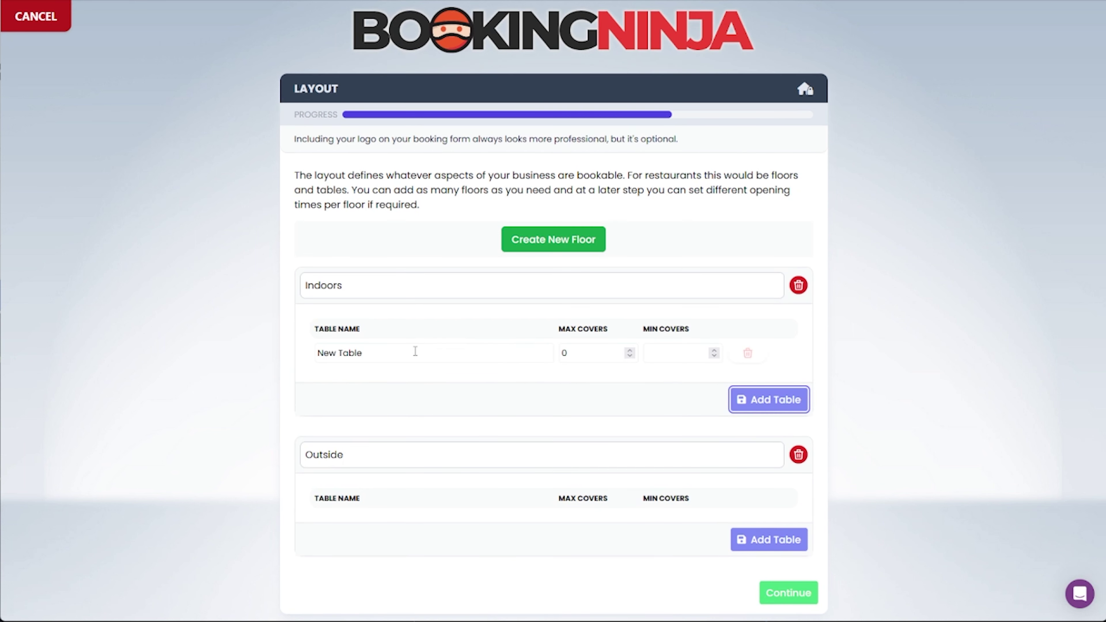
pyautogui.moveTo(418, 348); pyautogui.dragTo(263, 343)
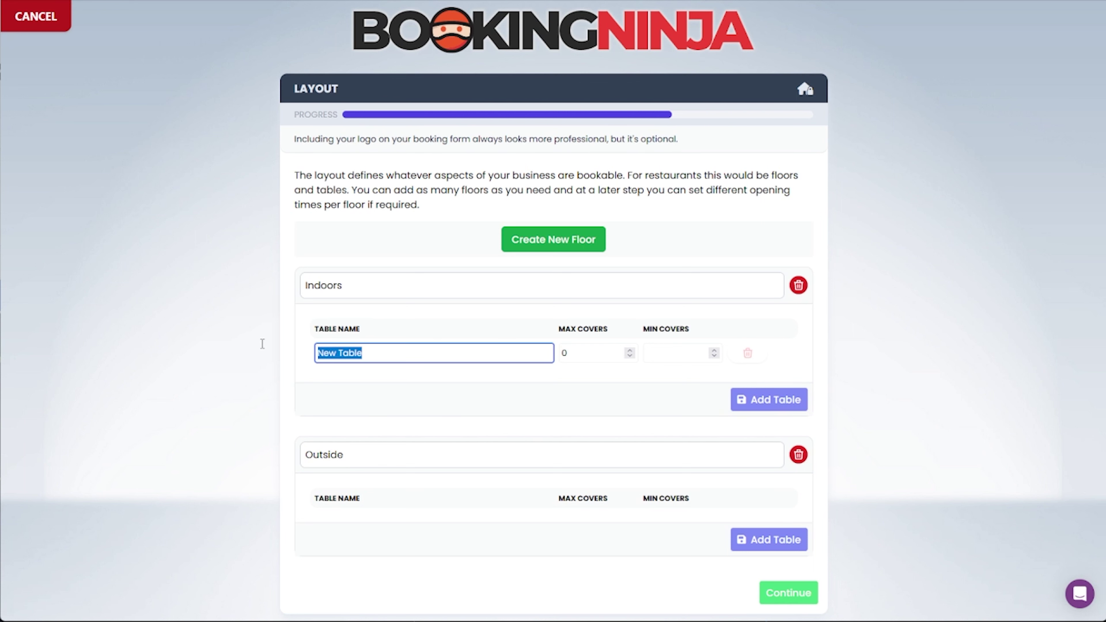
pyautogui.write('Table 1')
pyautogui.click(771, 398)
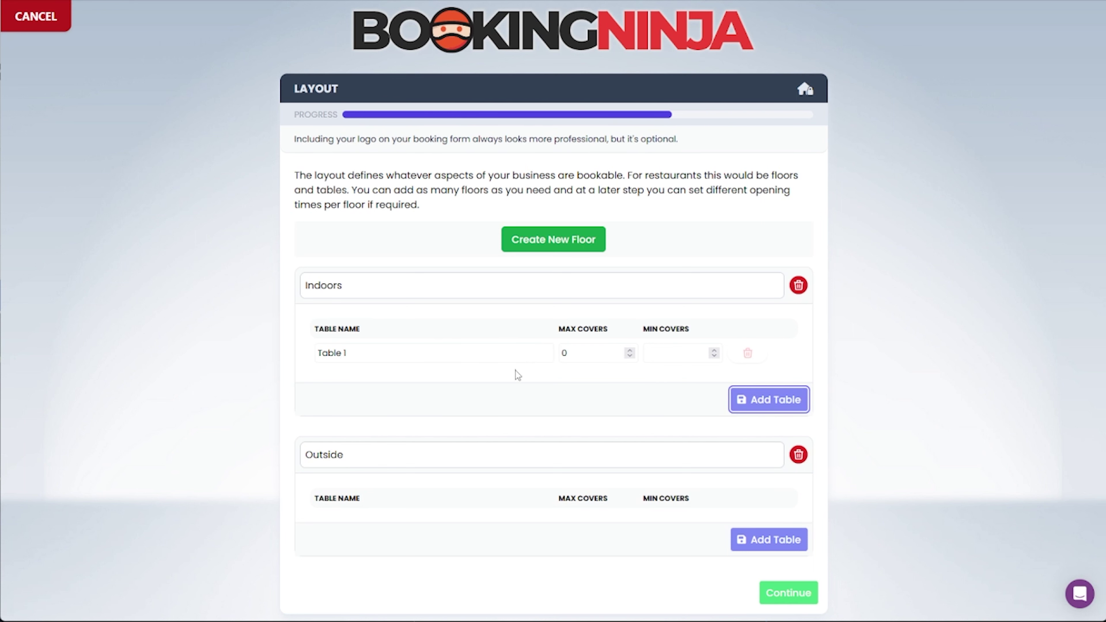
pyautogui.hotkey('ctrl', 'a')
pyautogui.write('Table 2')
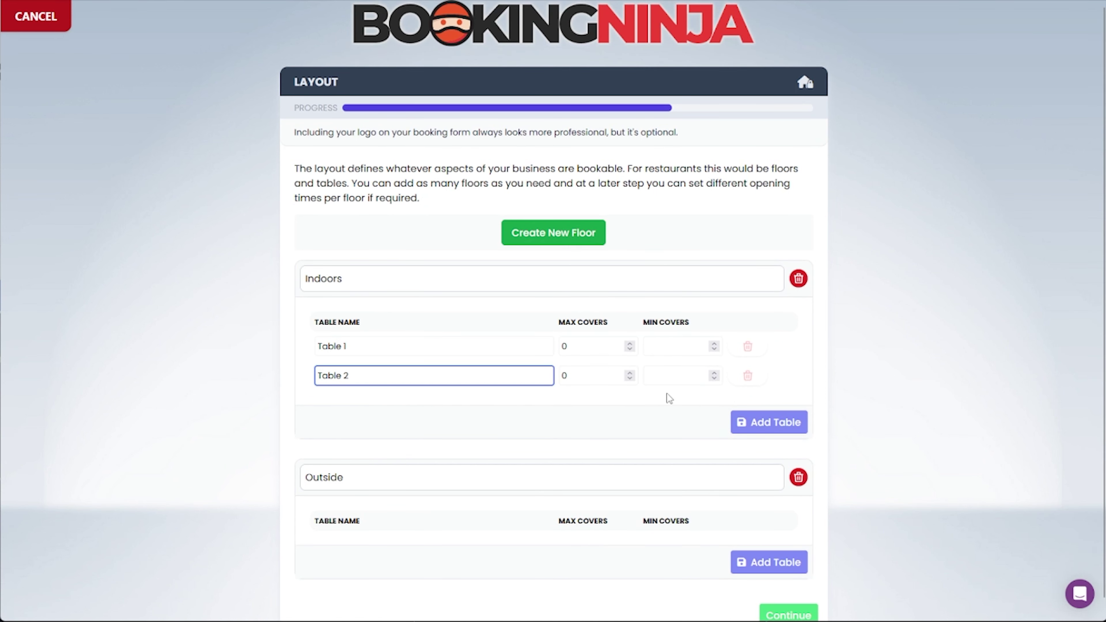
pyautogui.click(800, 436)
pyautogui.click(383, 400)
pyautogui.hotkey('ctrl', 'a')
pyautogui.write('Table 6')
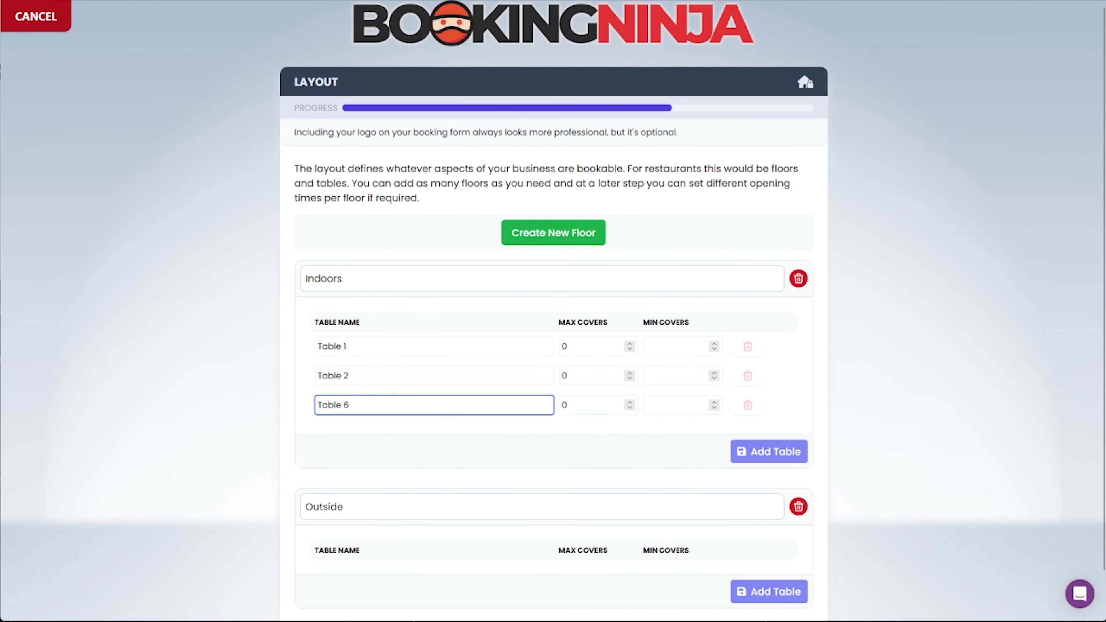
# Set the maximum covers to 6 for Table 1, 4 for Table 2 and 12 for Table 6.
pyautogui.doubleClick(563, 344)
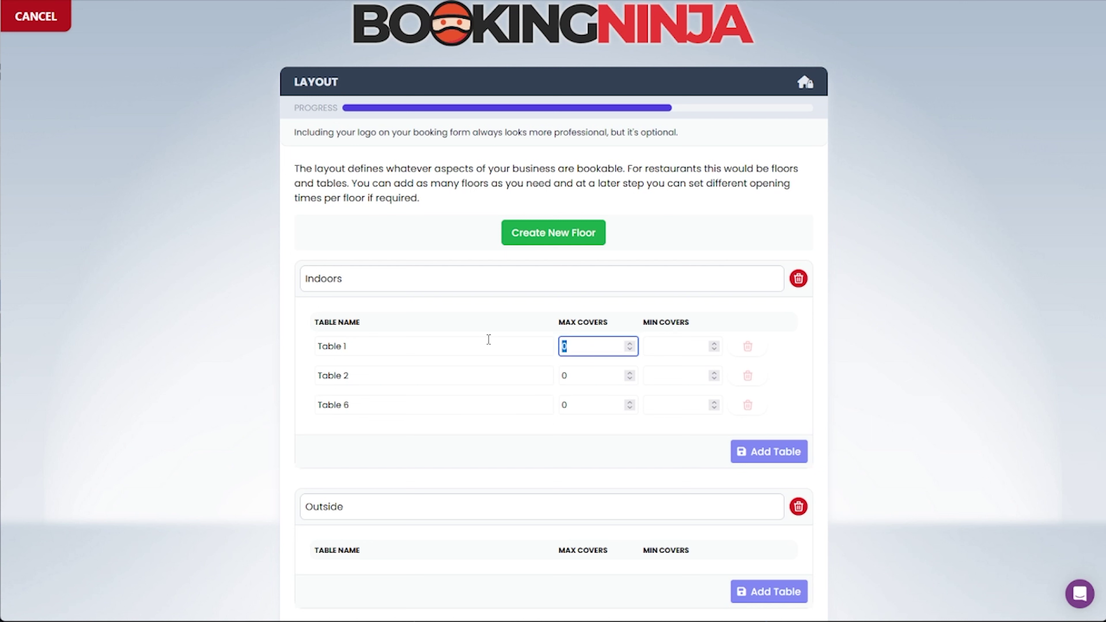
pyautogui.write('6')
pyautogui.doubleClick(615, 379)
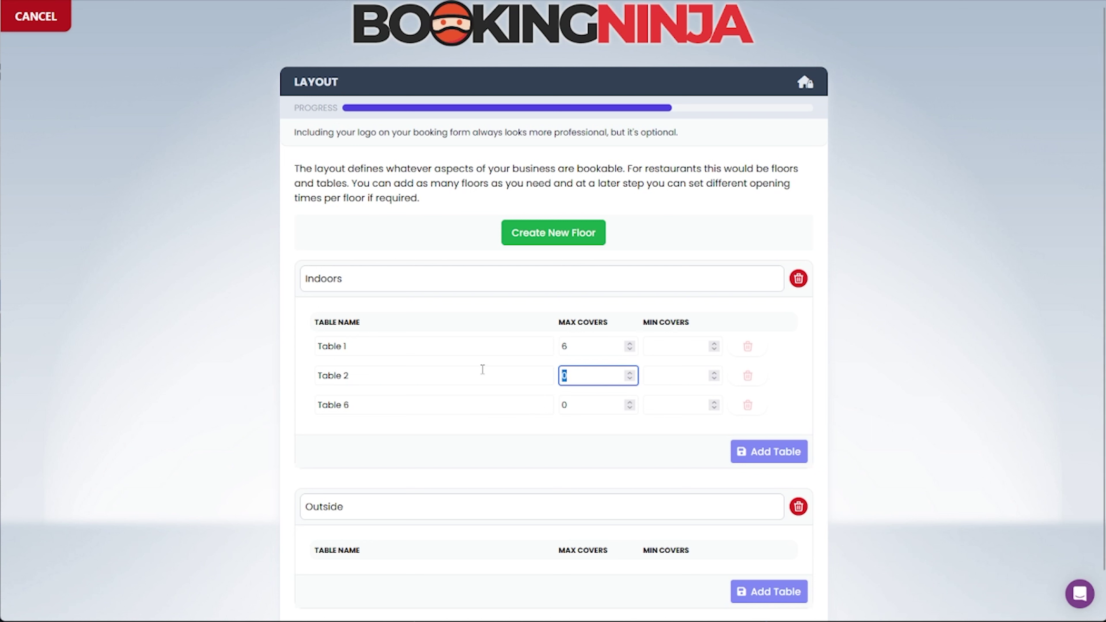
pyautogui.write('4')
pyautogui.press('Tab')
pyautogui.press('Tab')
pyautogui.press('Tab')
pyautogui.write('12')
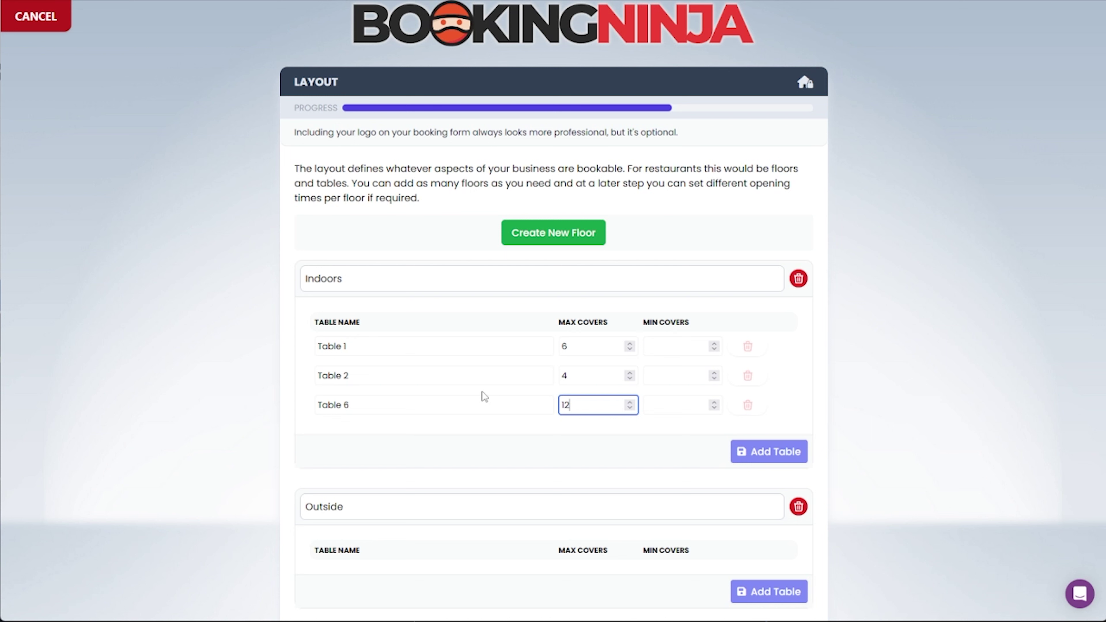
# Set the minimum covers for Table 6 to 3.
pyautogui.press('Tab')
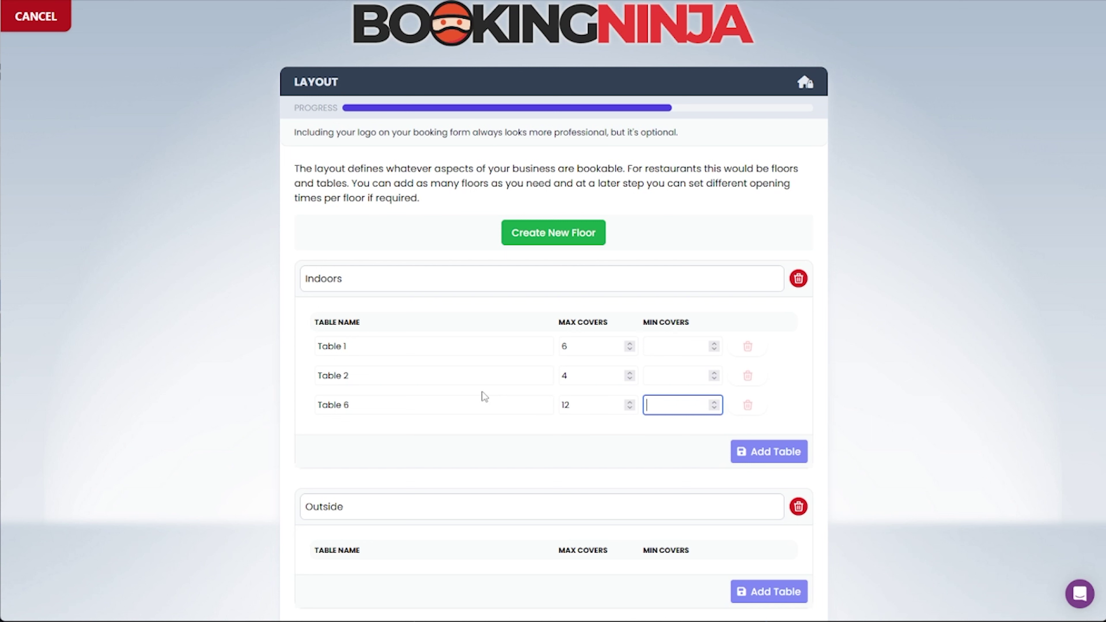
pyautogui.write('3')
pyautogui.click(471, 437)
# Add a table named Outdoors Table with maximum covers of 8 to the Outside floor, and continue to the session setup.
pyautogui.scroll(-1, 471, 470)
pyautogui.click(757, 545)
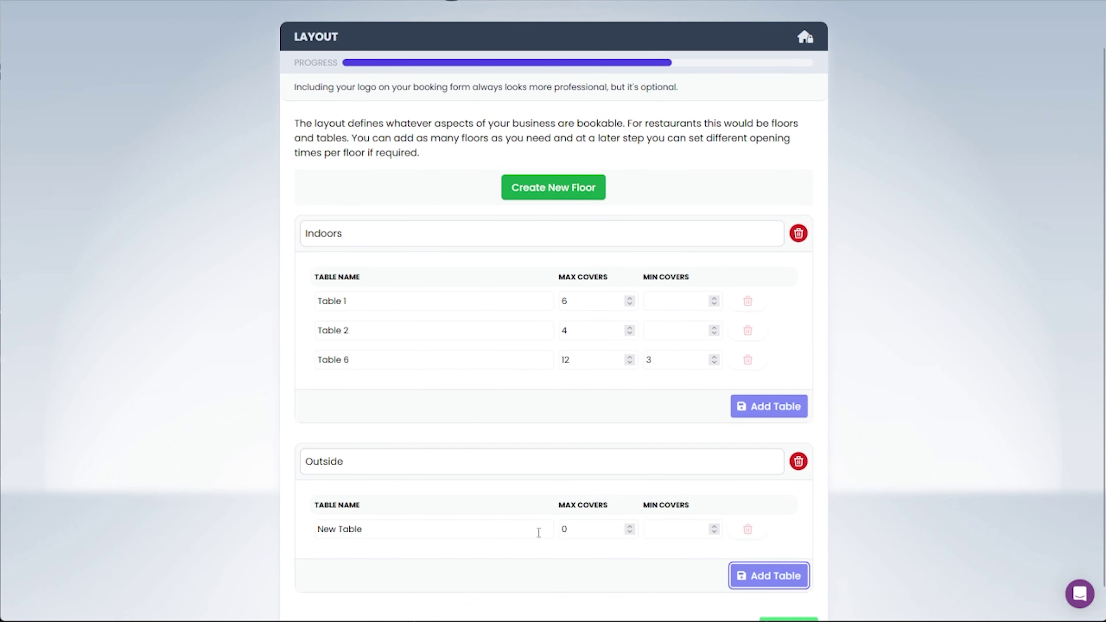
pyautogui.tripleClick(434, 529)
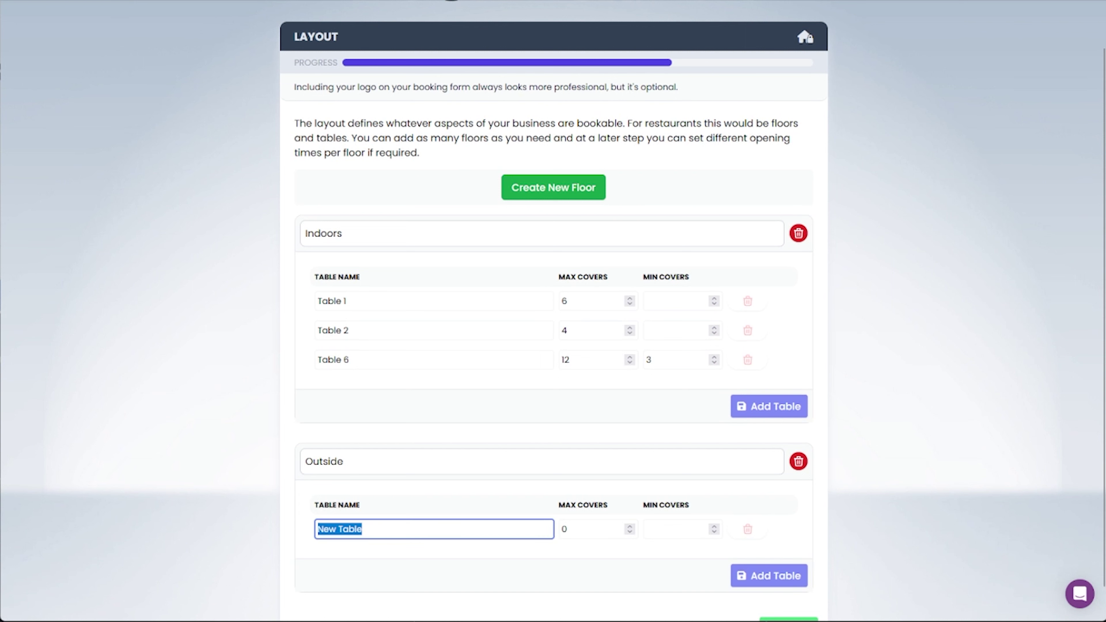
pyautogui.write('Outdoors T')
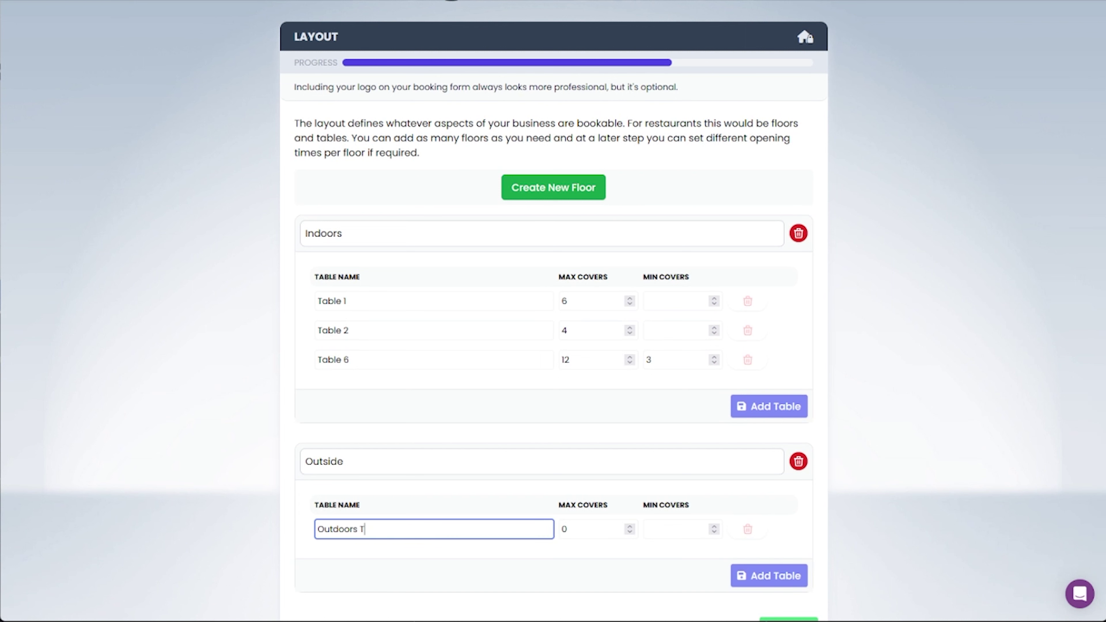
pyautogui.write('able')
pyautogui.press('Tab')
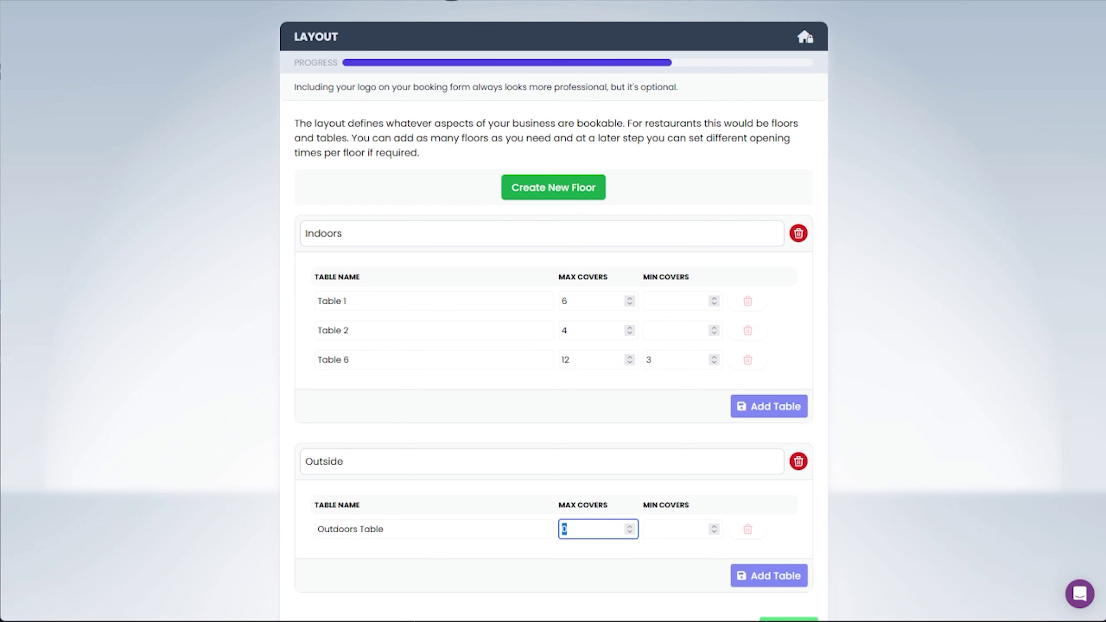
pyautogui.write('8')
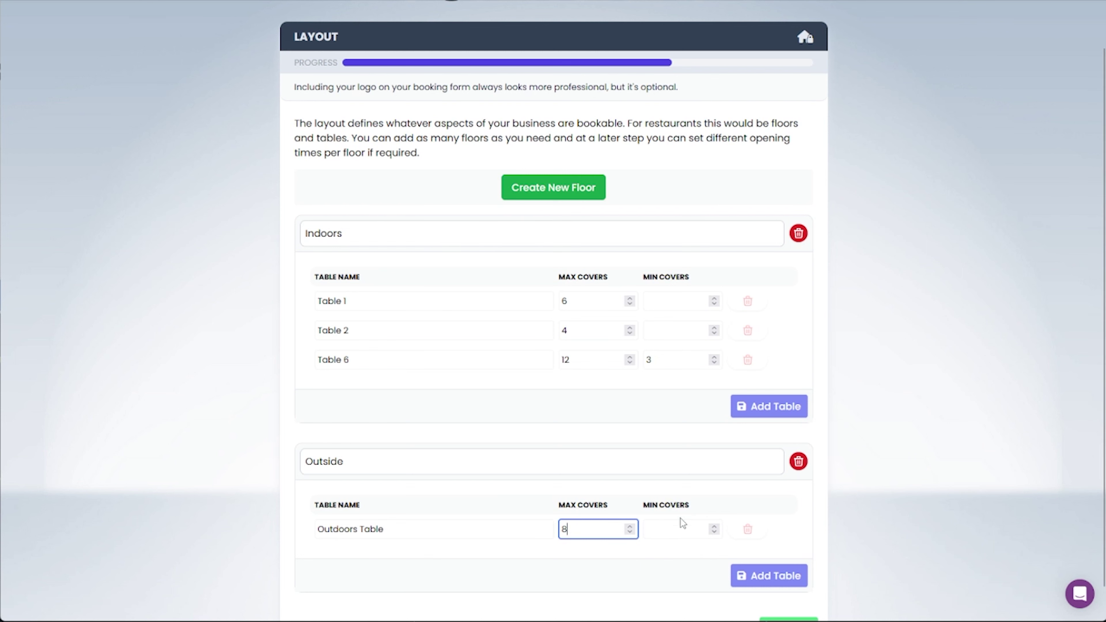
pyautogui.scroll(-1, 914, 515)
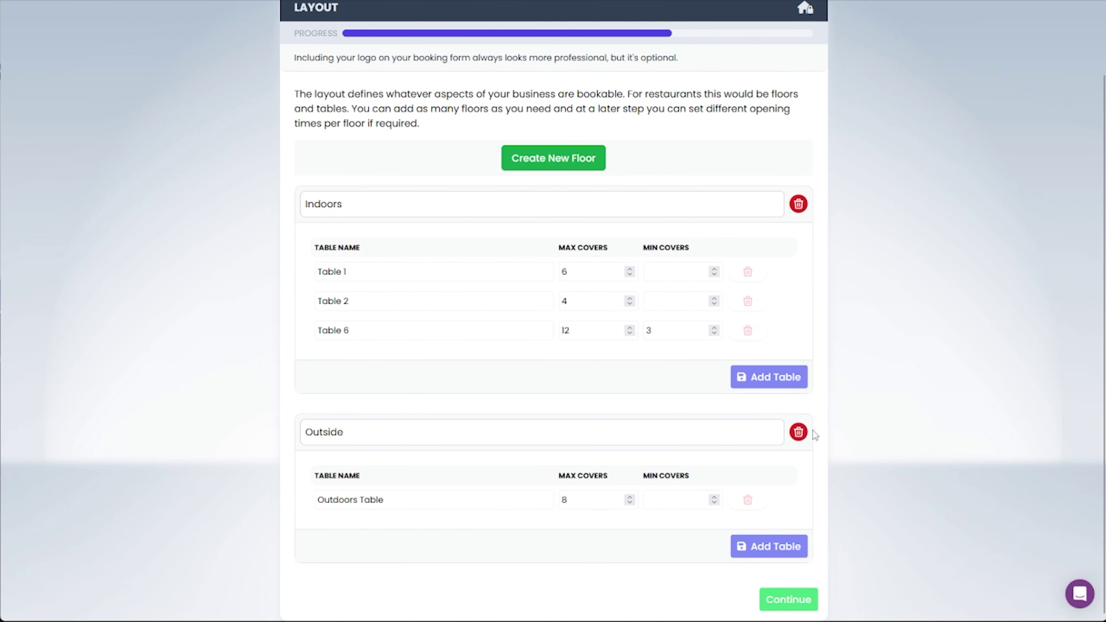
pyautogui.click(585, 375)
pyautogui.click(775, 601)
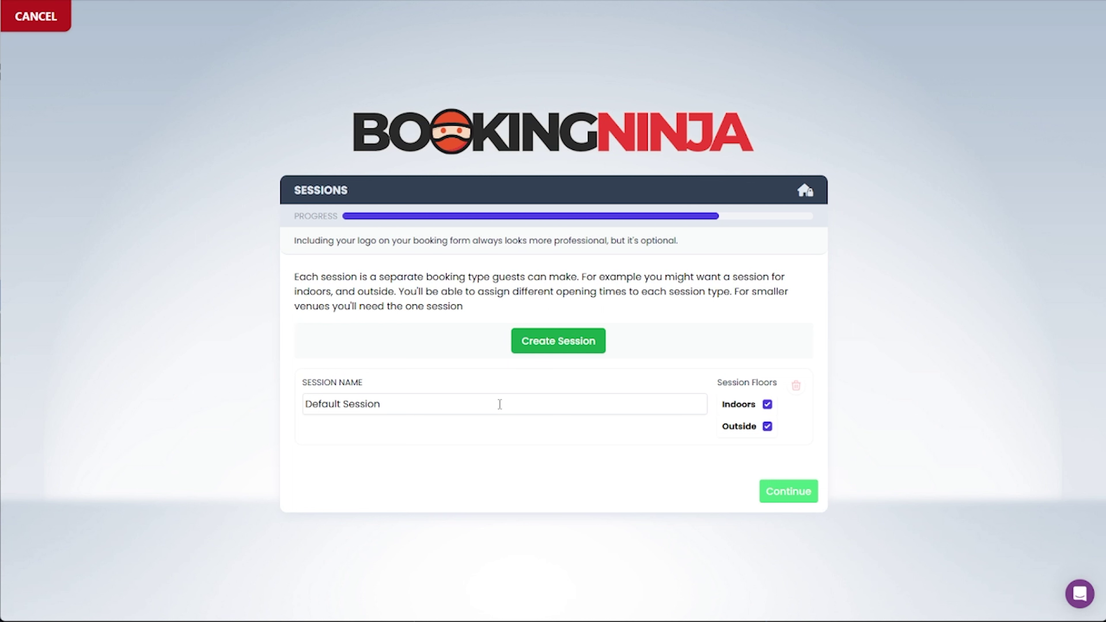
# Rename the default session to Indoor.
pyautogui.tripleClick(574, 403)
pyautogui.write('Out')
pyautogui.press('BackSpace')
pyautogui.press('BackSpace')
pyautogui.press('BackSpace')
pyautogui.write('Indoor')
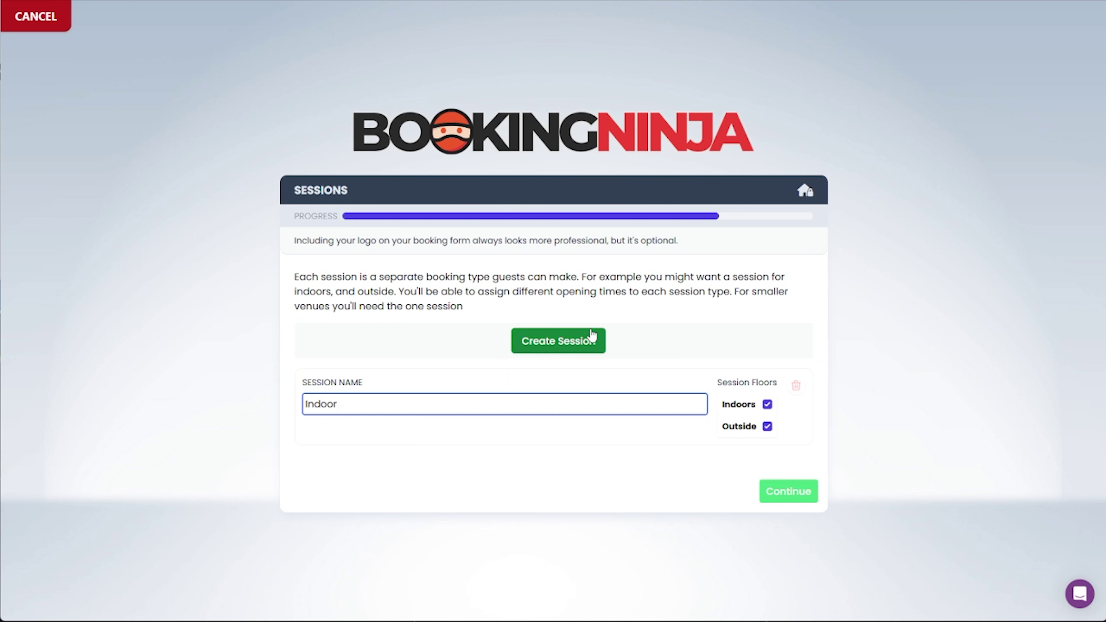
# Create a second session named Outside.
pyautogui.click(592, 340)
pyautogui.click(395, 440)
pyautogui.write('Outside')
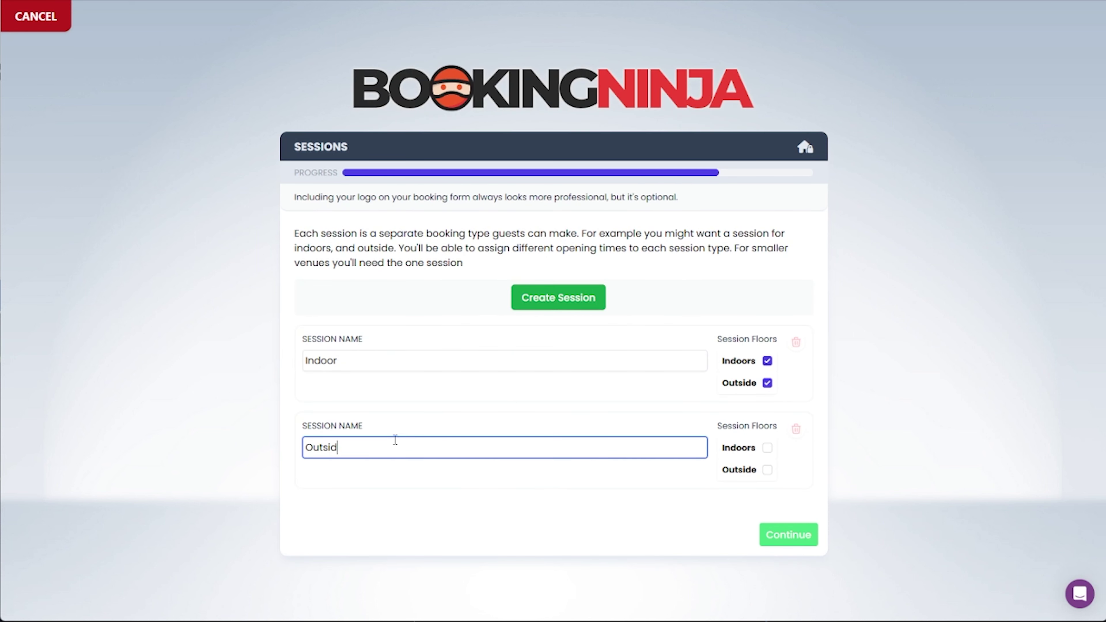
pyautogui.press('Tab')
# Remove the Outside floor from the Indoor session, assign it to the Outside session, and continue to the opening times.
pyautogui.click(768, 383)
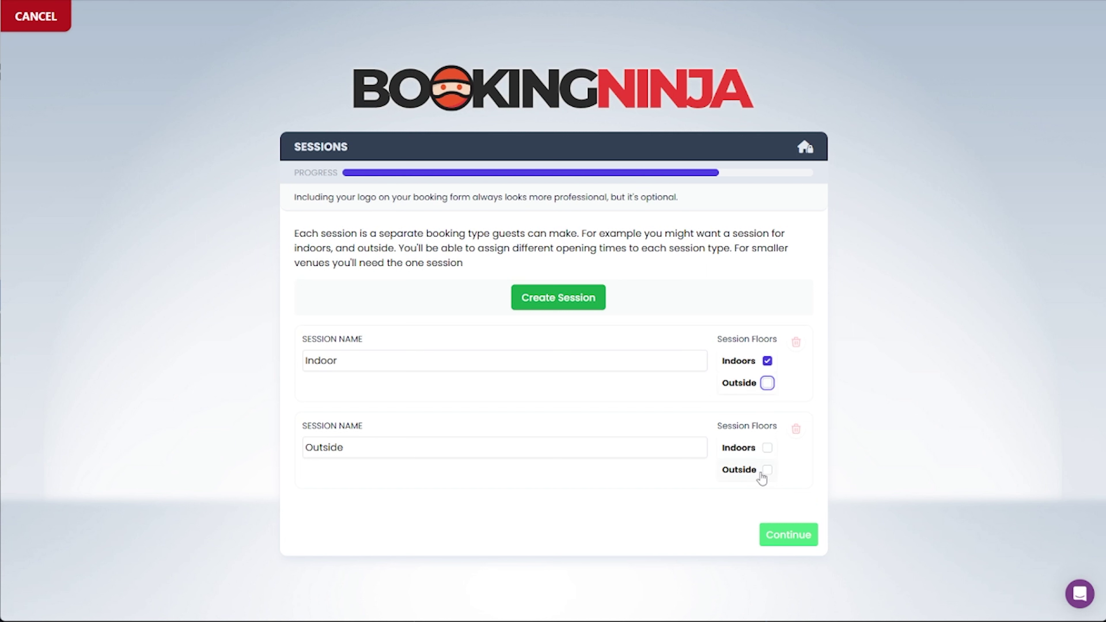
pyautogui.click(768, 470)
pyautogui.click(806, 536)
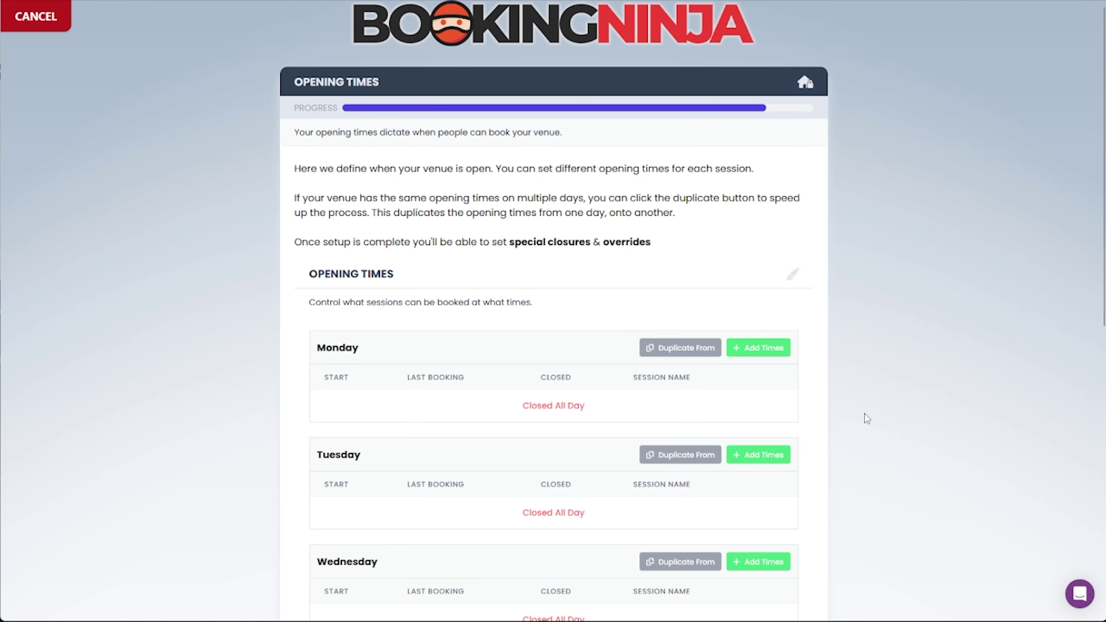
# Add and save a Monday opening time for the Indoor session: opening 09:00, last booking 17:00, closing 18:00.
pyautogui.scroll(-1, 875, 390)
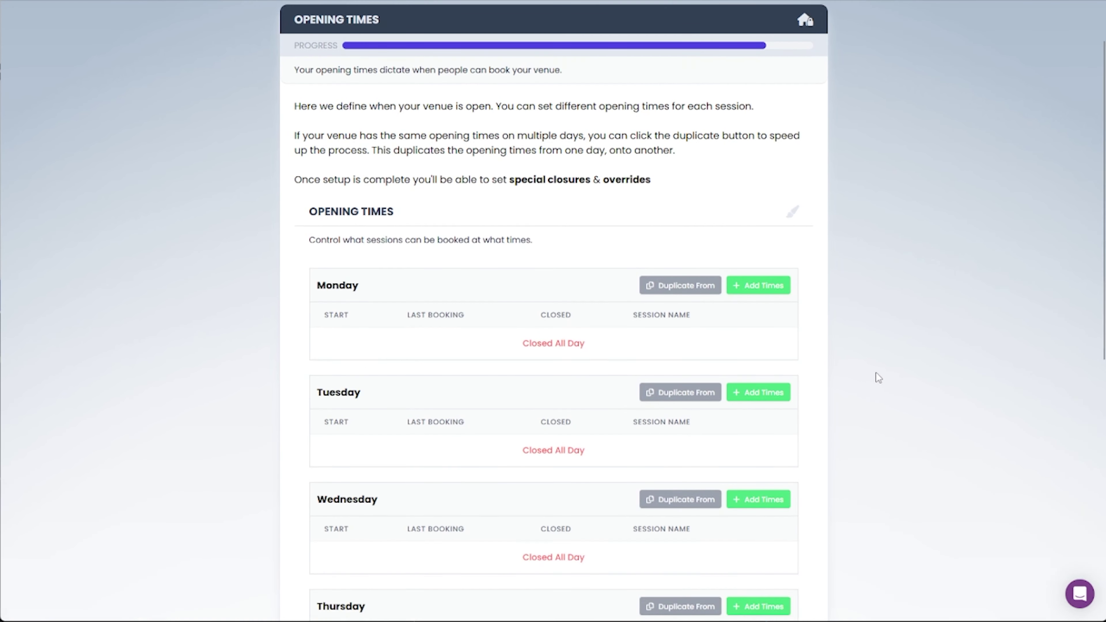
pyautogui.click(772, 293)
pyautogui.click(332, 399)
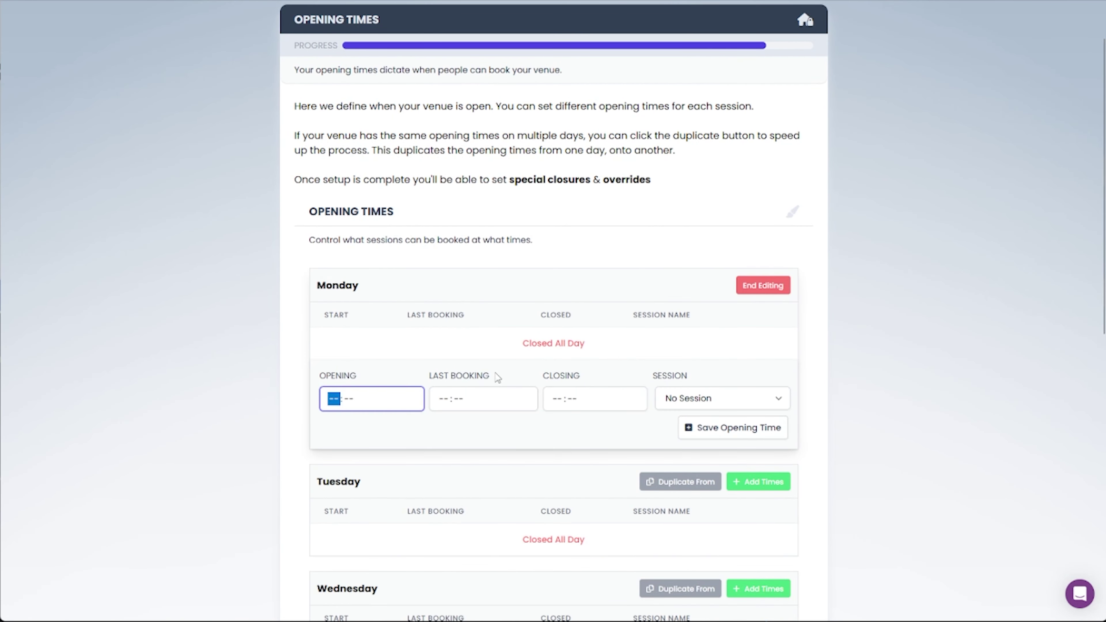
pyautogui.write('0')
pyautogui.write('9:00')
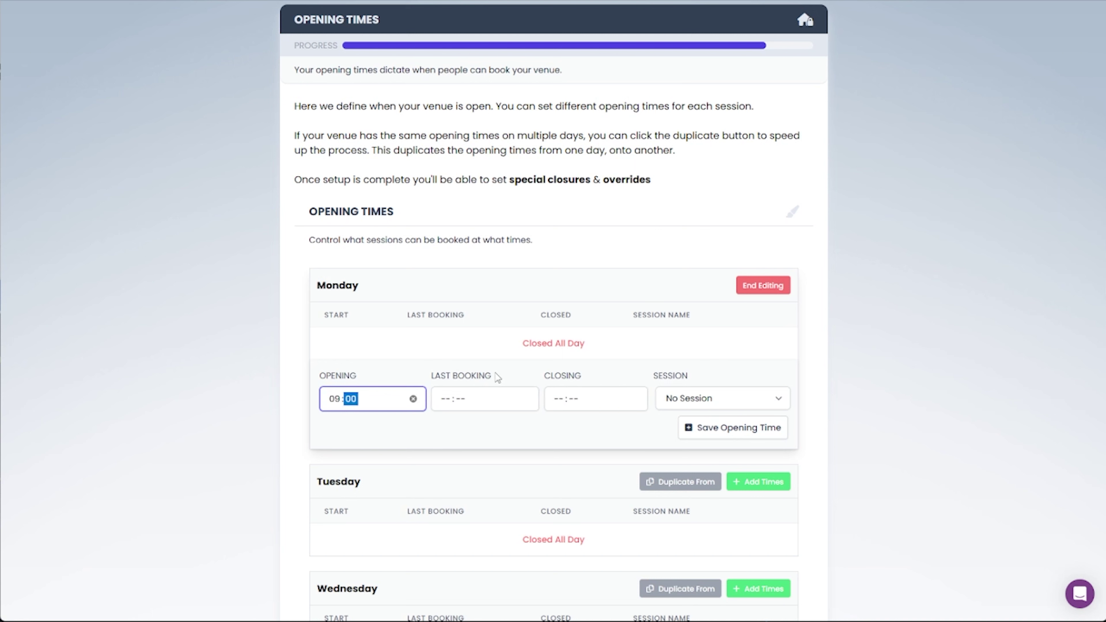
pyautogui.press('Tab')
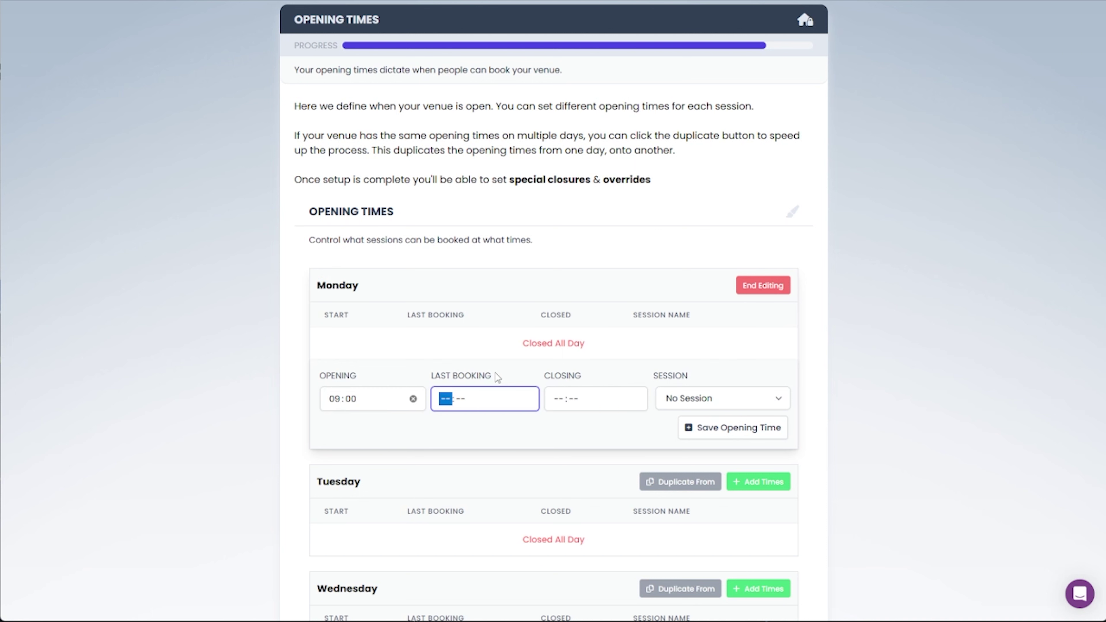
pyautogui.write('1700')
pyautogui.press('Tab')
pyautogui.write('1800')
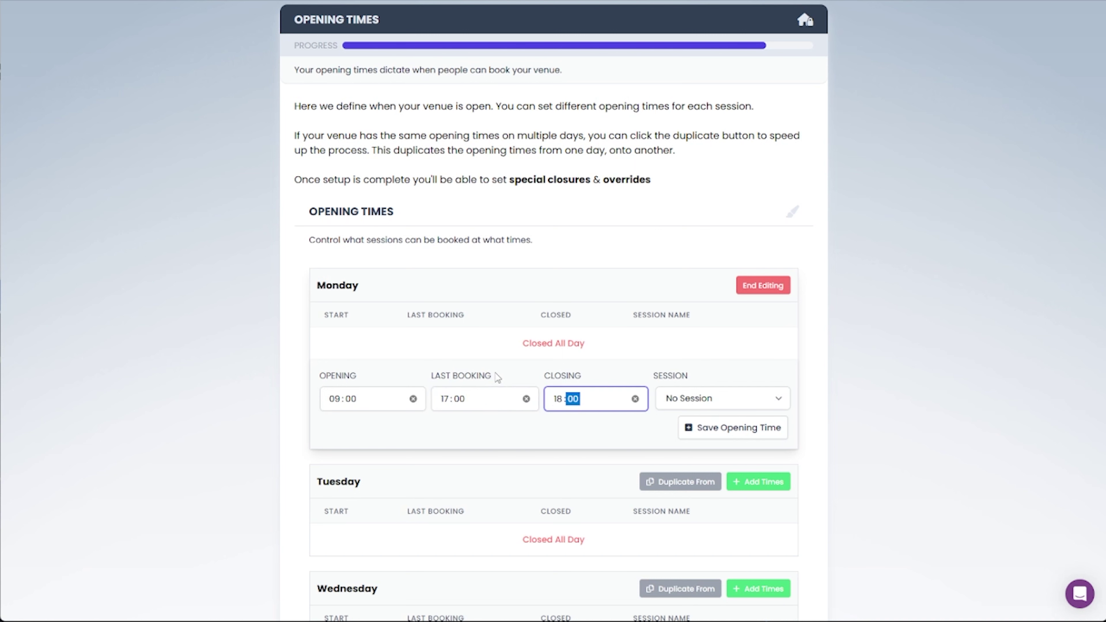
pyautogui.click(678, 397)
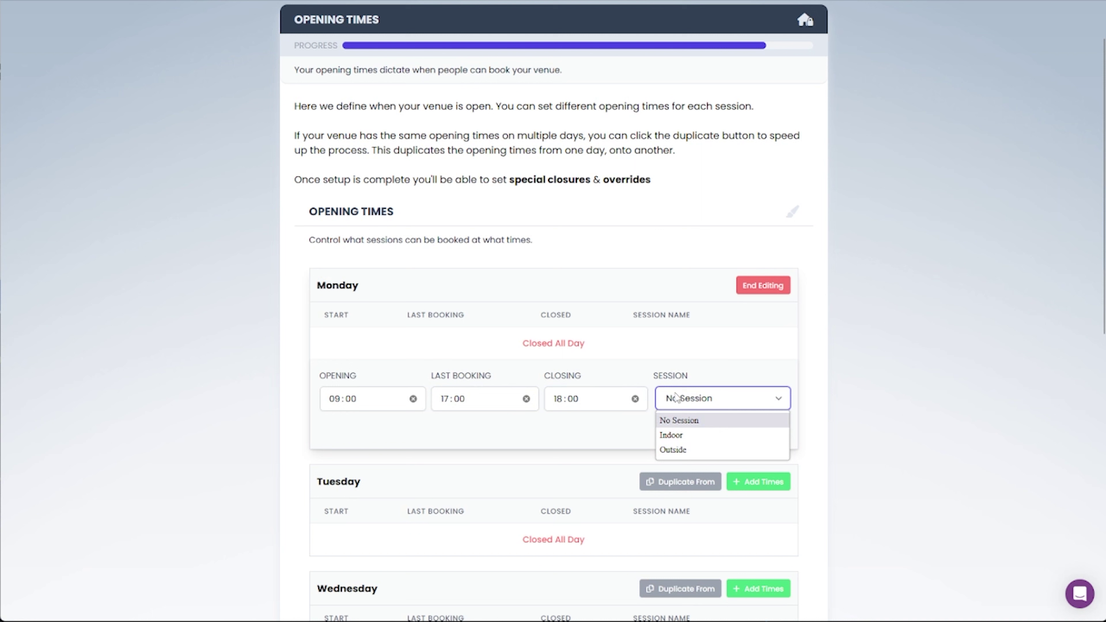
pyautogui.click(695, 435)
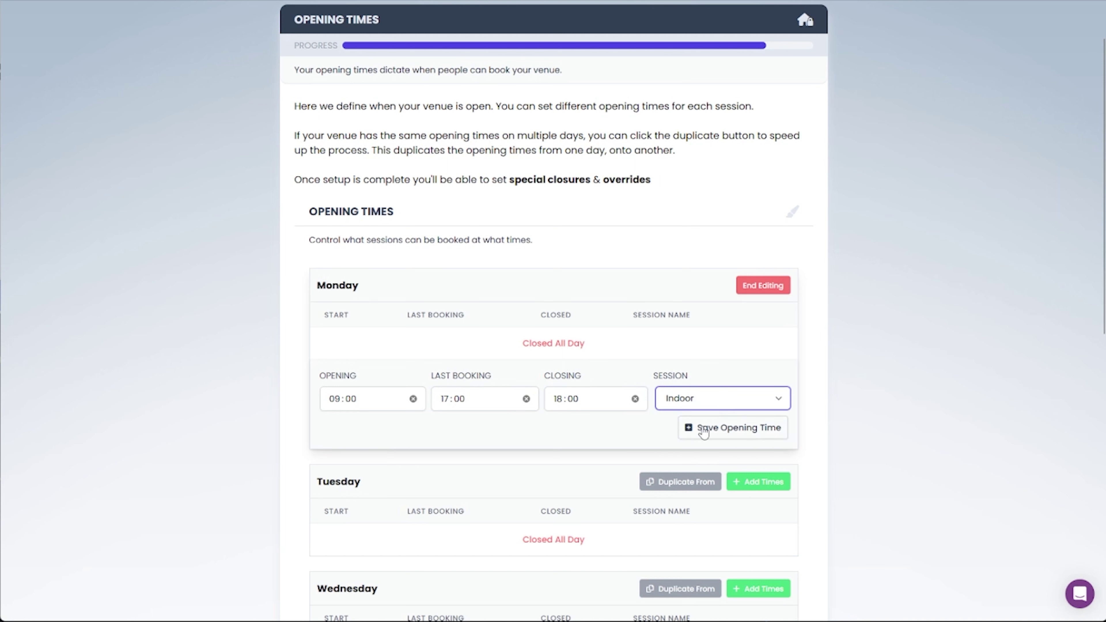
pyautogui.click(716, 430)
# Add and save a Monday opening time for the Outside session: opening 11:00, last booking 15:00, closing 16:00.
pyautogui.click(340, 400)
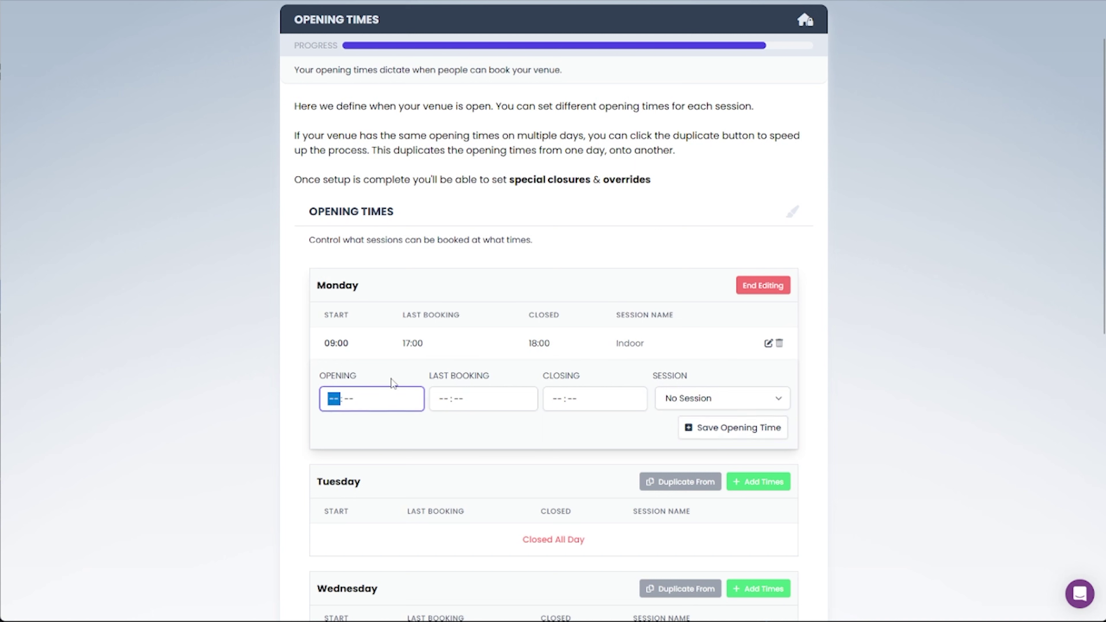
pyautogui.write('11 : 00')
pyautogui.press('Tab')
pyautogui.write('15 : 00')
pyautogui.press('Tab')
pyautogui.write('1')
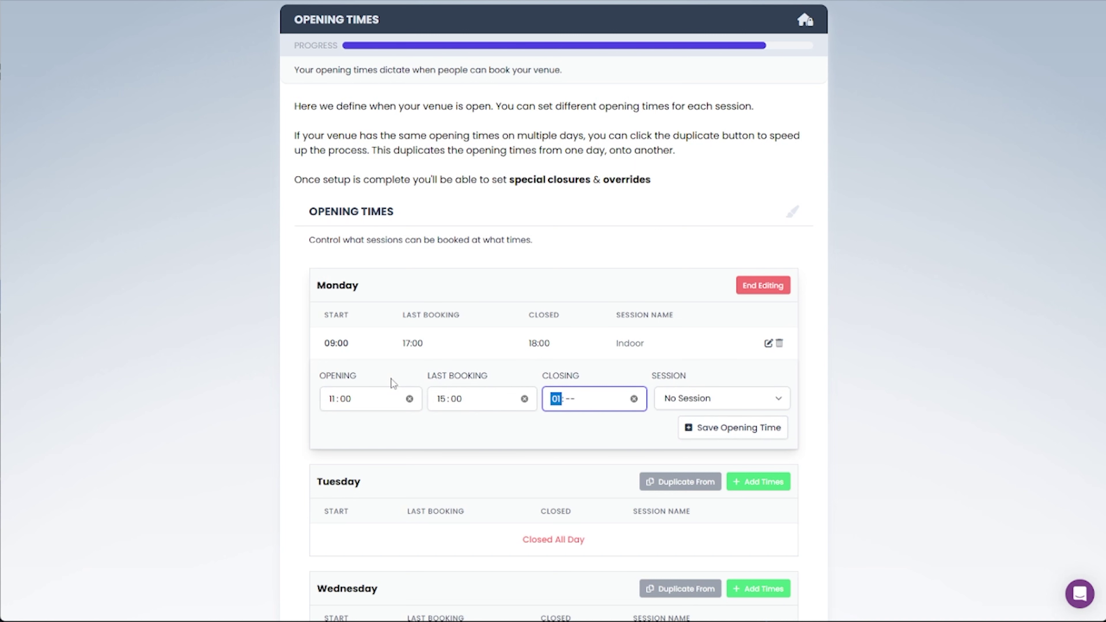
pyautogui.write('6 : 00')
pyautogui.click(666, 407)
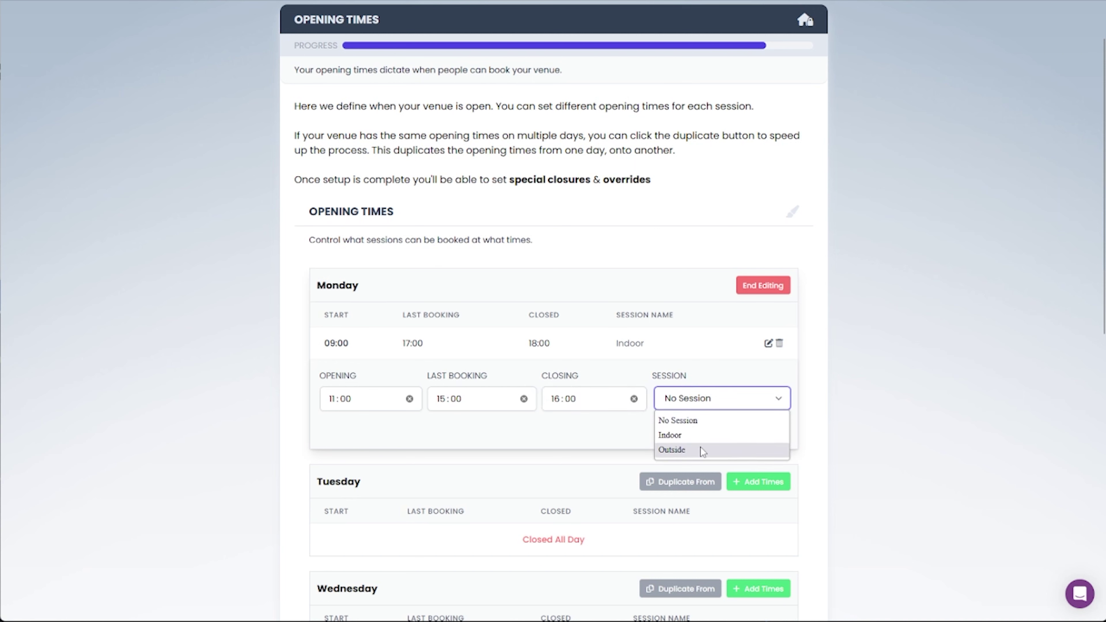
pyautogui.click(703, 452)
pyautogui.click(715, 436)
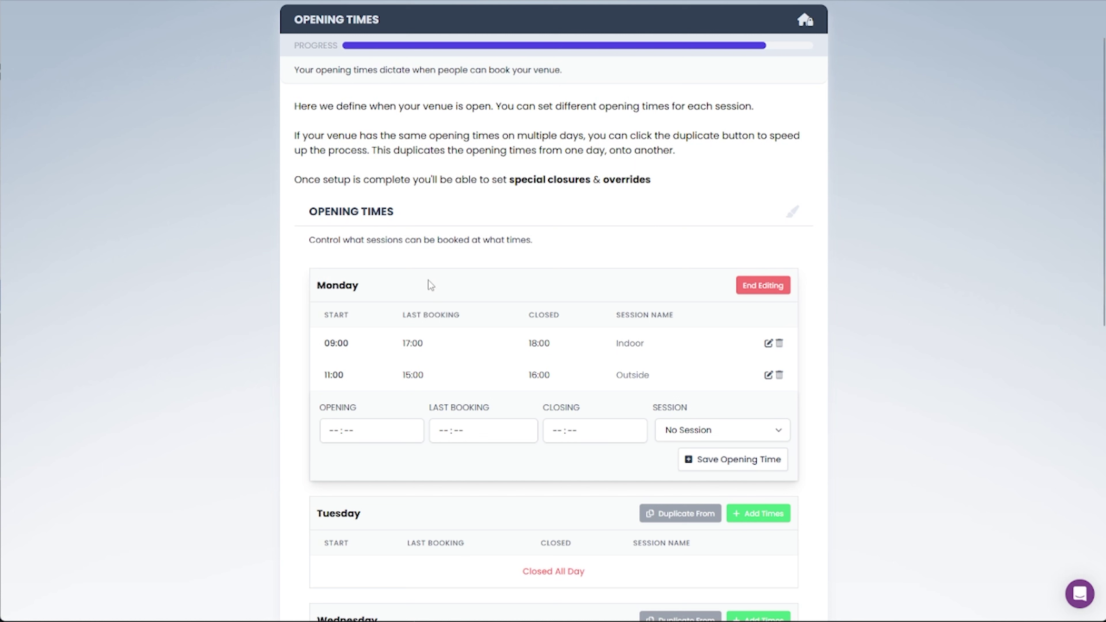
# Duplicate Monday's opening times onto Tuesday.
pyautogui.scroll(-1, 536, 369)
pyautogui.scroll(-4, 536, 369)
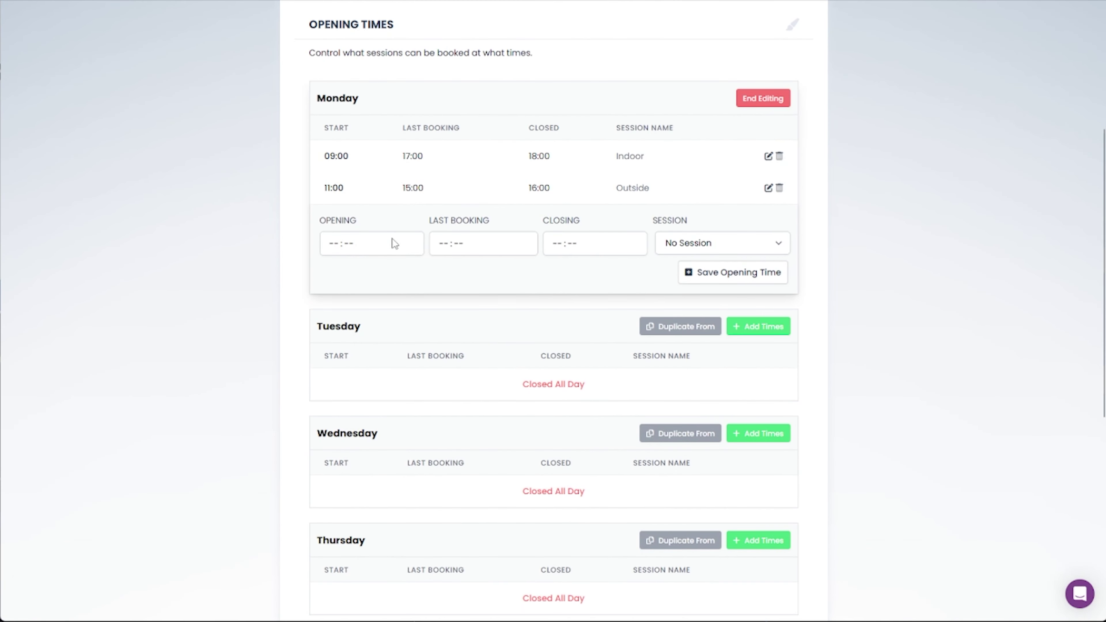
pyautogui.click(669, 326)
pyautogui.click(332, 275)
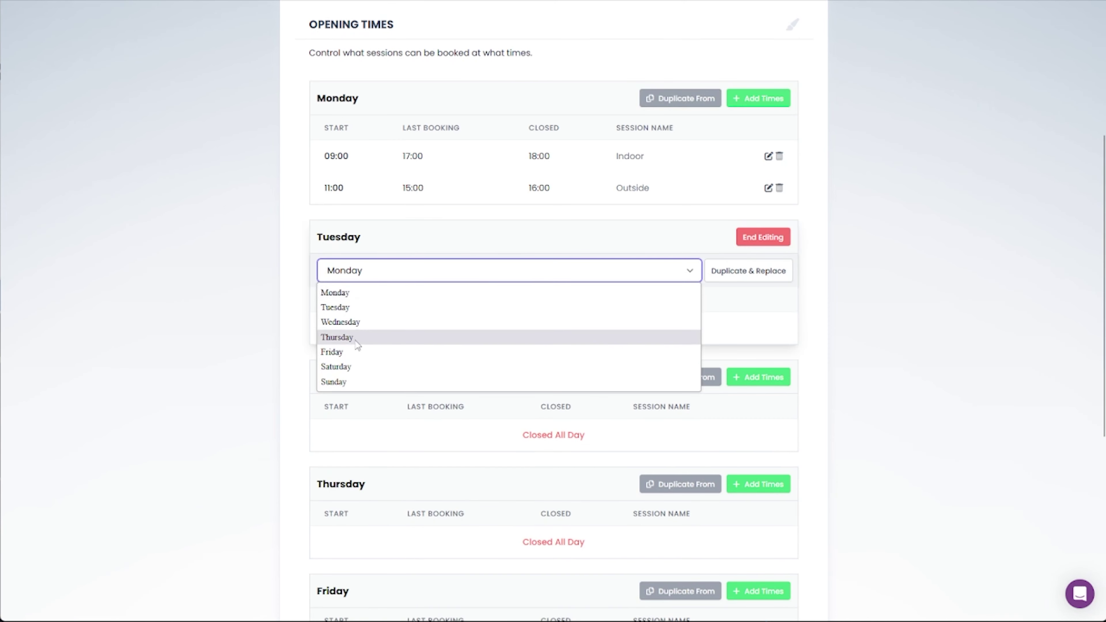
pyautogui.click(365, 271)
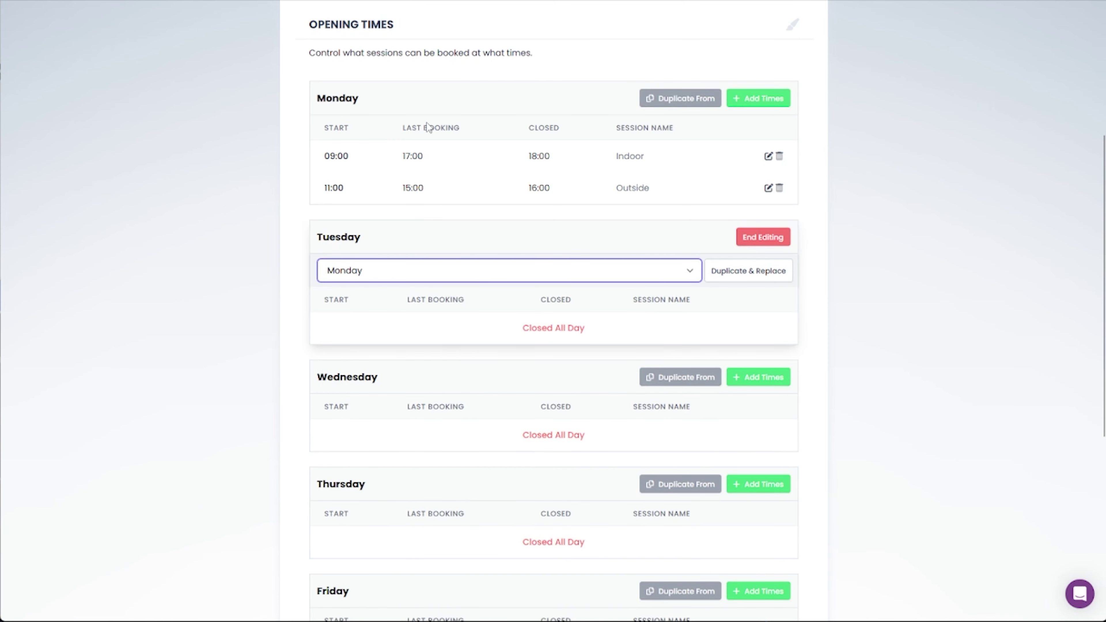
pyautogui.click(723, 271)
# Duplicate Monday's opening times onto Wednesday and Thursday.
pyautogui.scroll(-1, 729, 414)
pyautogui.click(678, 406)
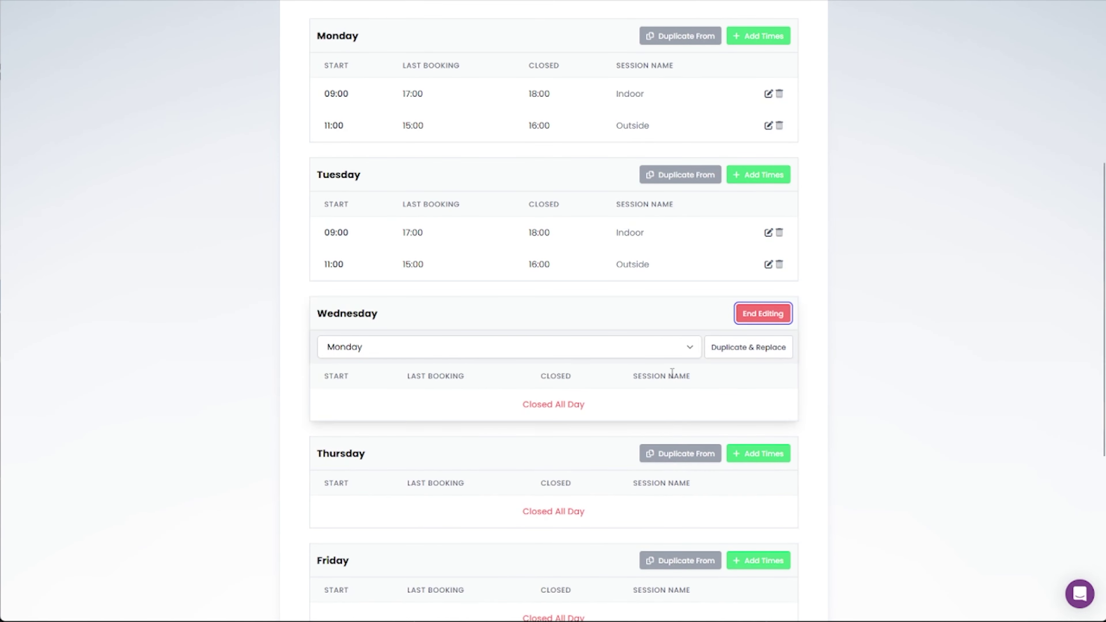
pyautogui.click(736, 351)
pyautogui.scroll(-1, 679, 418)
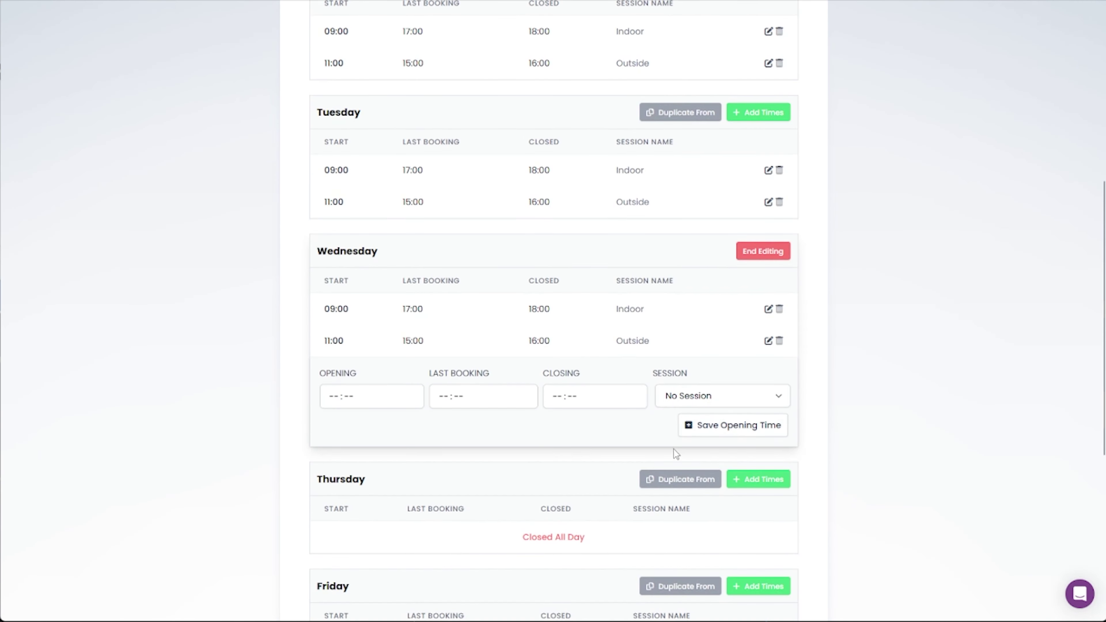
pyautogui.click(661, 479)
pyautogui.scroll(-2, 748, 381)
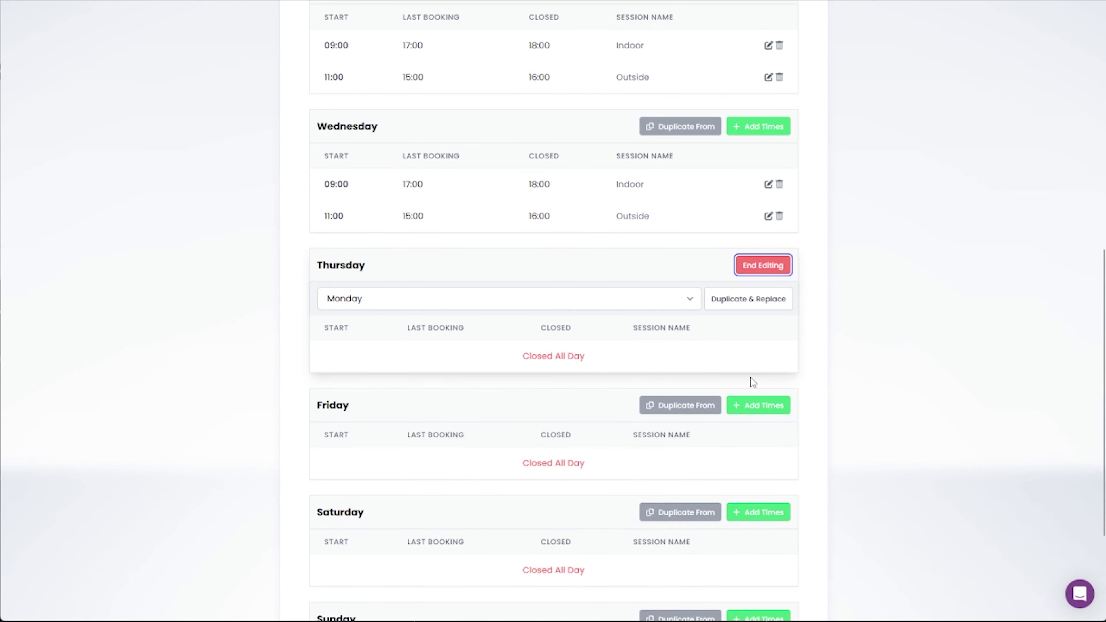
pyautogui.click(750, 299)
# Duplicate Monday's opening times onto Friday and Saturday.
pyautogui.scroll(-3, 704, 337)
pyautogui.click(680, 307)
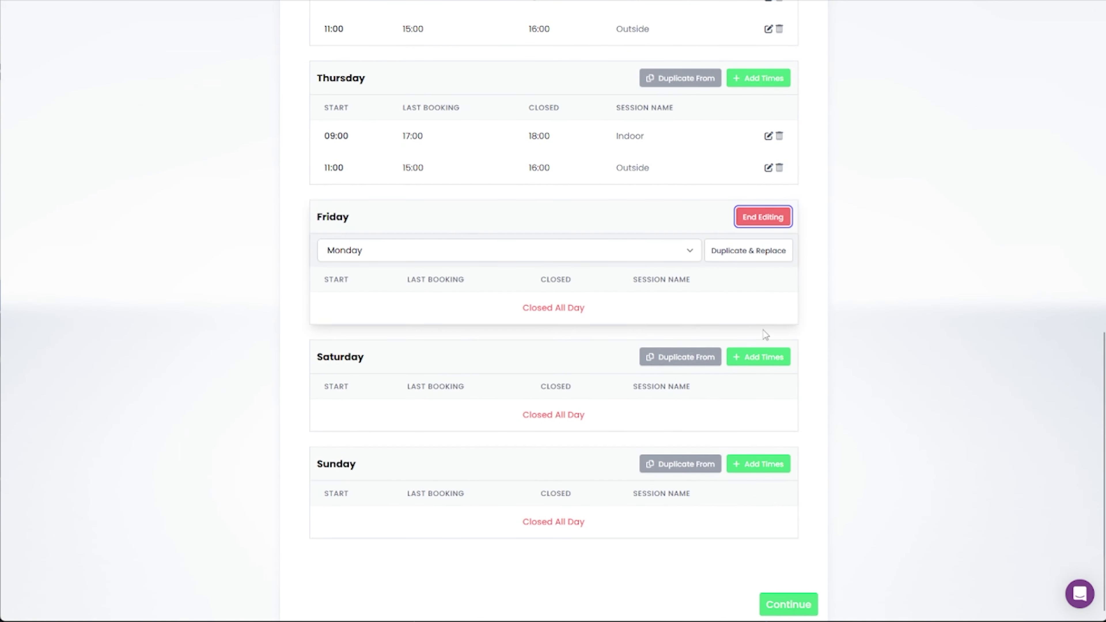
pyautogui.click(765, 251)
pyautogui.scroll(-2, 692, 333)
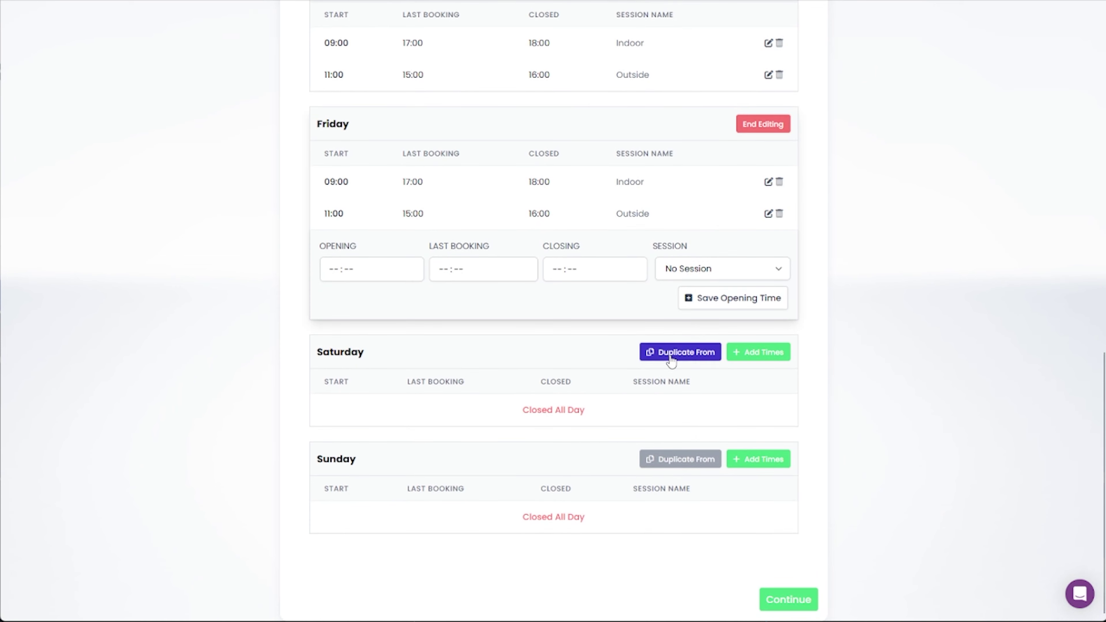
pyautogui.click(671, 360)
pyautogui.click(765, 355)
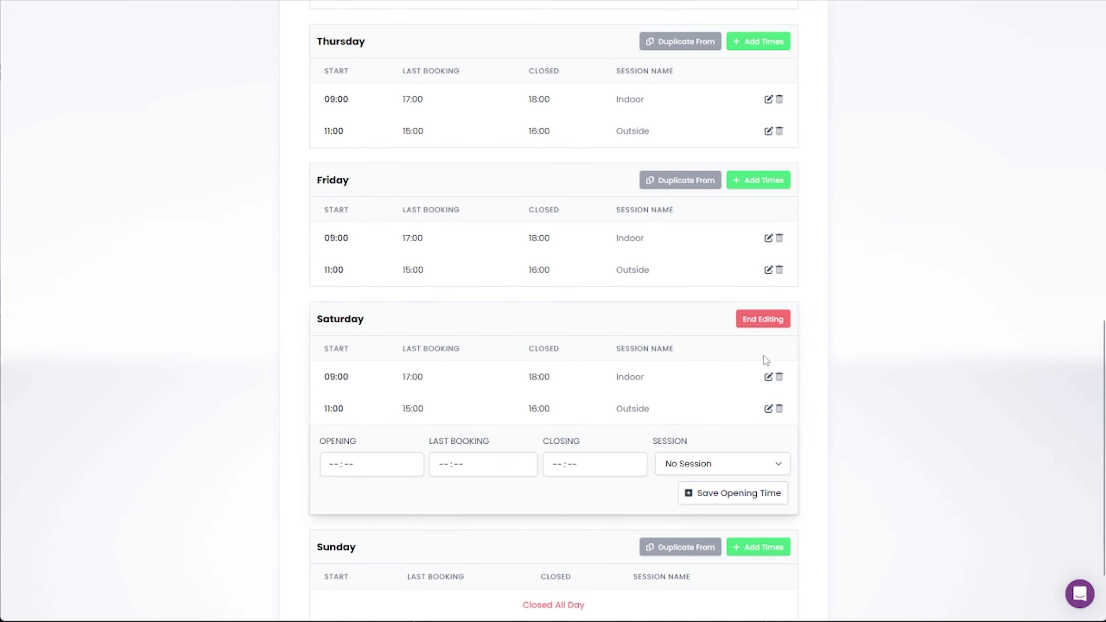
# Edit Saturday's Indoor opening time to a last booking of 18:00 and closing at 19:00, and save the changes.
pyautogui.click(768, 377)
pyautogui.click(442, 472)
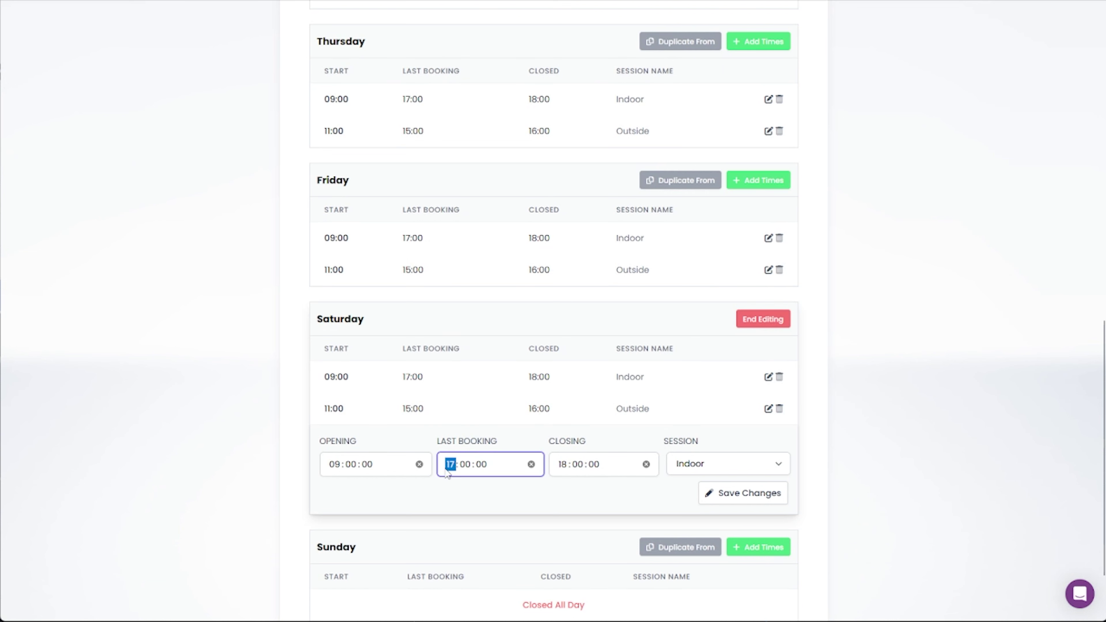
pyautogui.write('18')
pyautogui.press('Tab')
pyautogui.press('Tab')
pyautogui.press('Up')
pyautogui.click(752, 496)
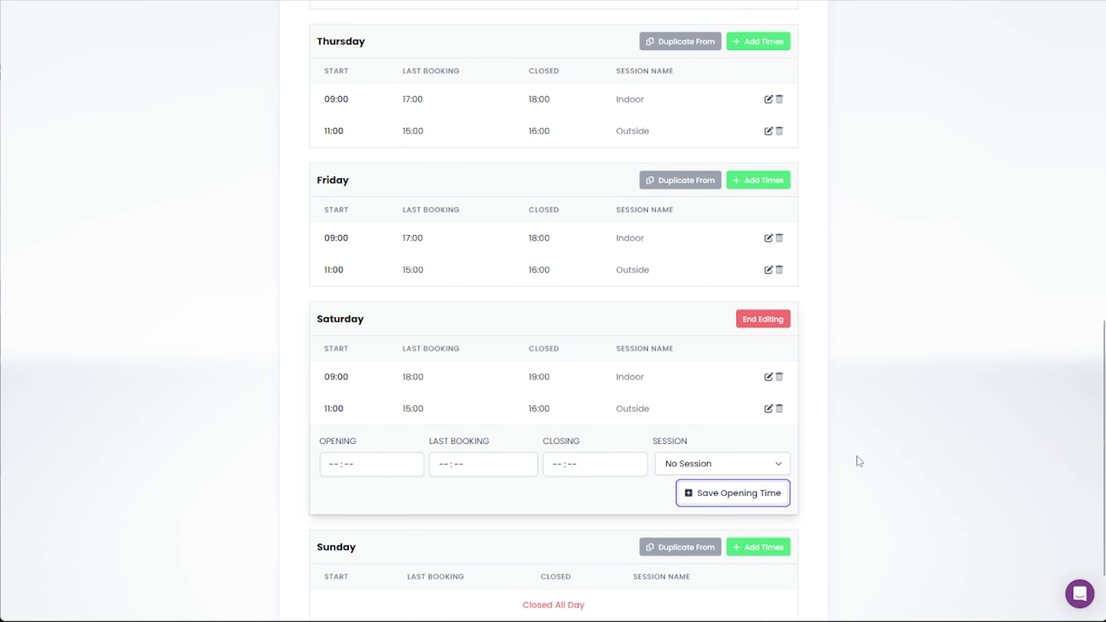
# Review the opening times for the whole week, leave Sunday without times, and continue to the booking limits.
pyautogui.scroll(-2, 829, 479)
pyautogui.scroll(9, 763, 464)
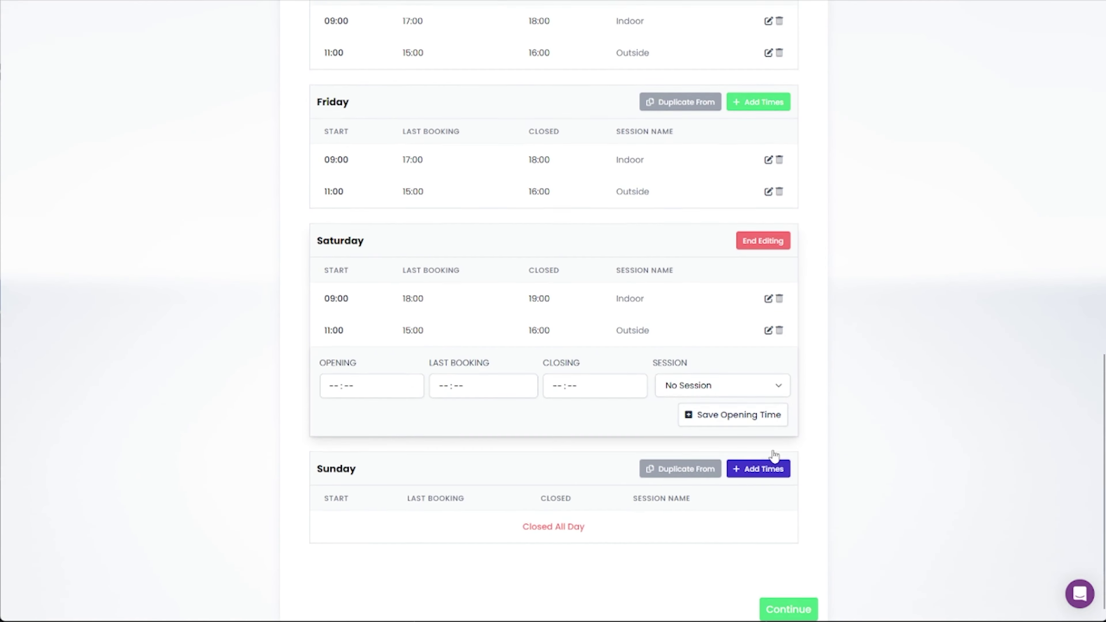
pyautogui.scroll(-8, 440, 490)
pyautogui.scroll(13, 439, 453)
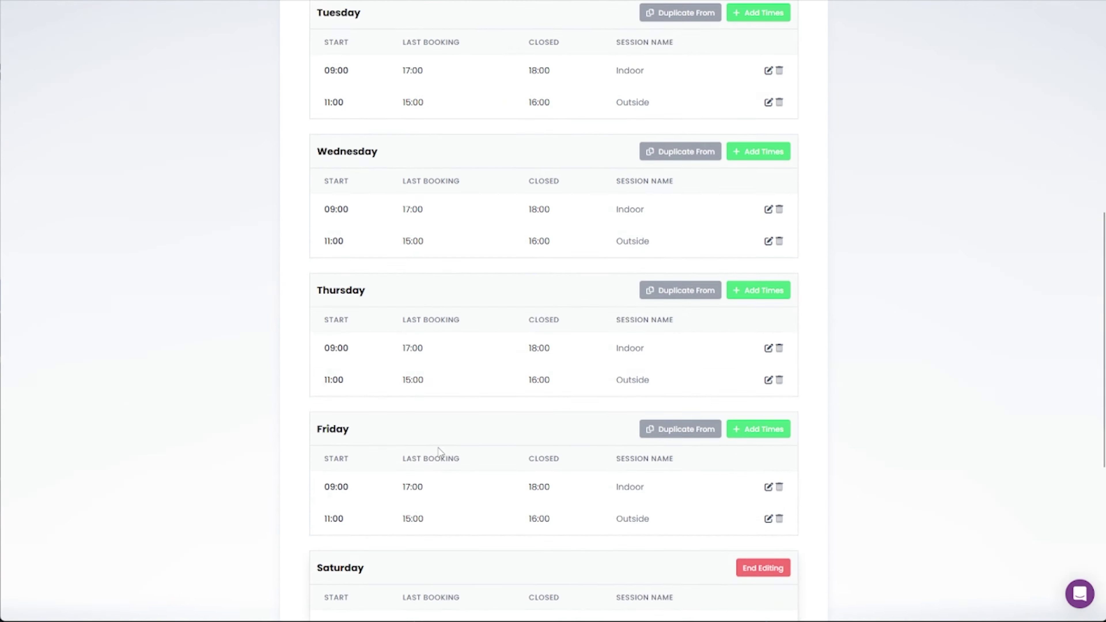
pyautogui.scroll(4, 486, 405)
pyautogui.scroll(-13, 471, 400)
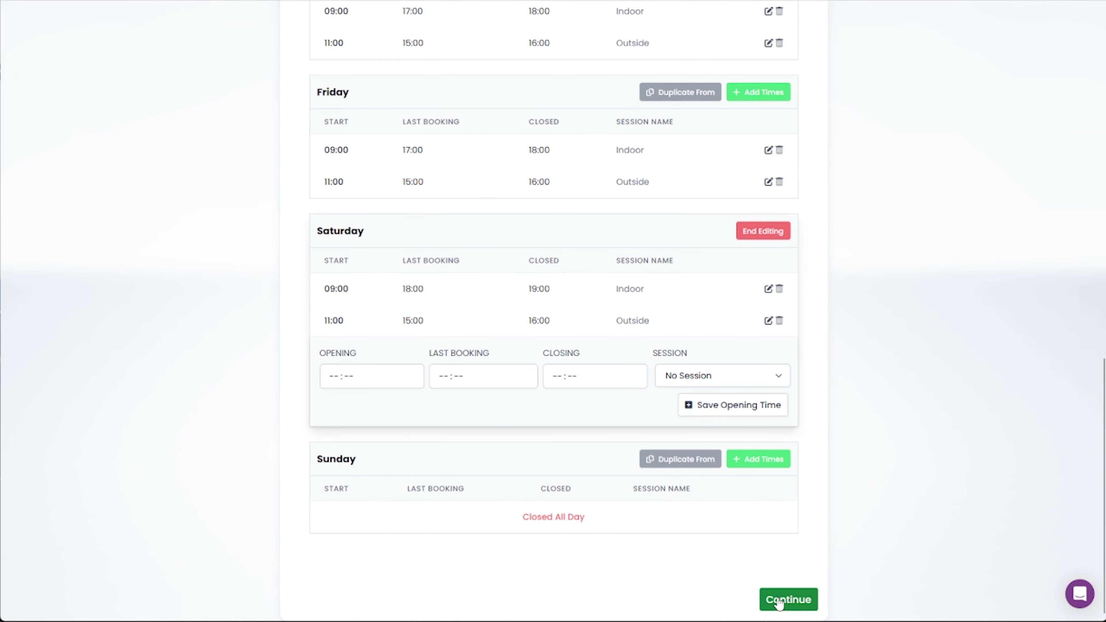
pyautogui.click(780, 601)
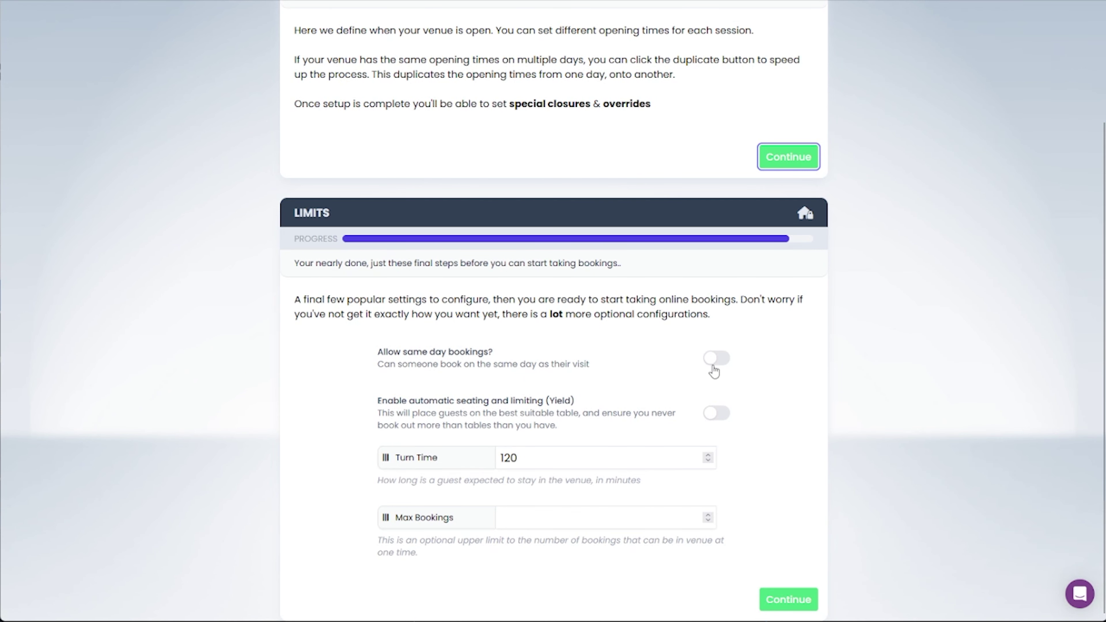
# Allow same-day bookings and enable automatic seating and limiting (Yield), leaving the maximum bookings empty.
pyautogui.click(714, 366)
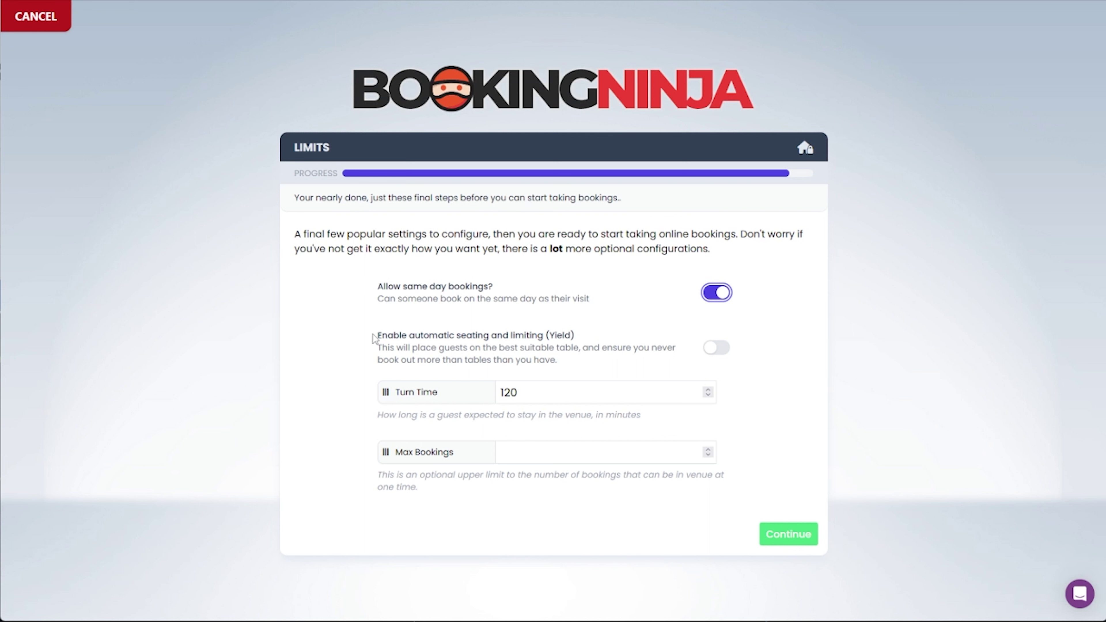
pyautogui.click(722, 351)
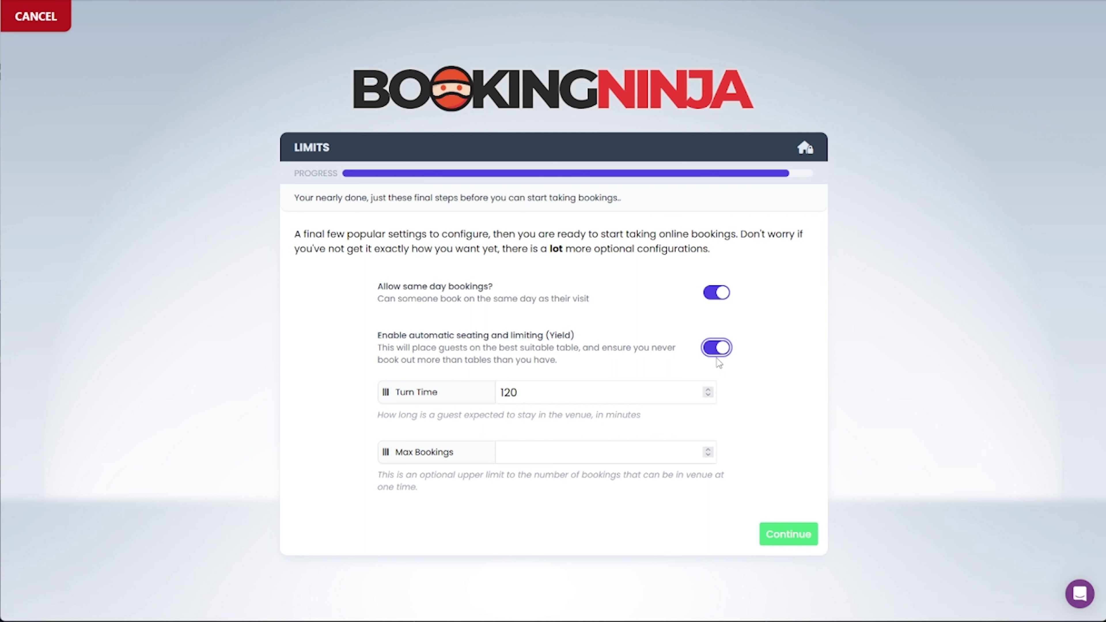
pyautogui.click(545, 449)
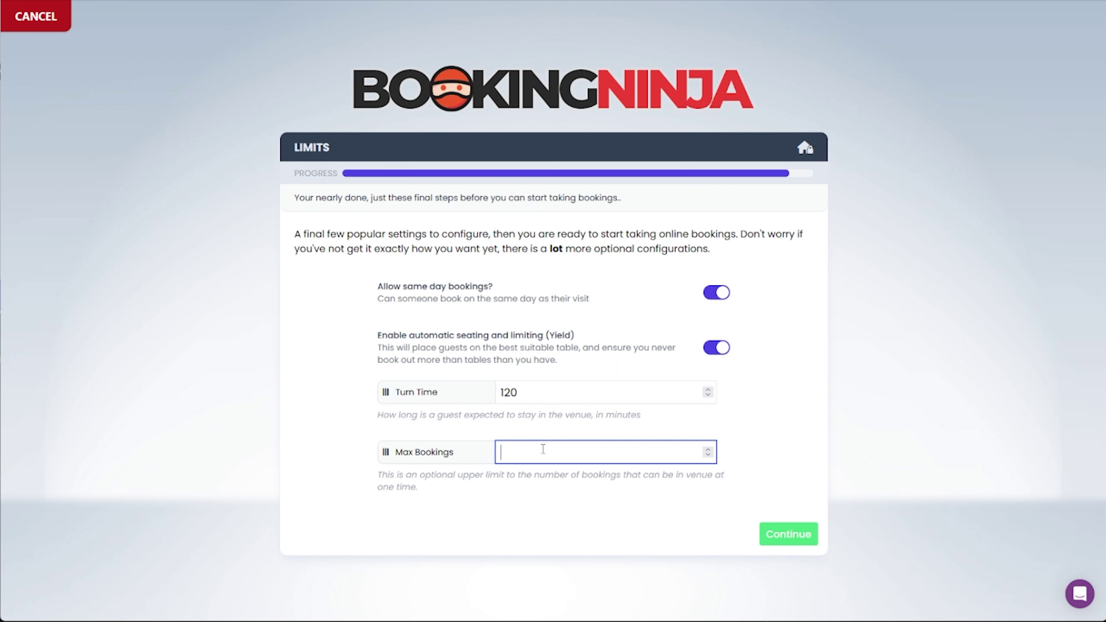
pyautogui.click(857, 421)
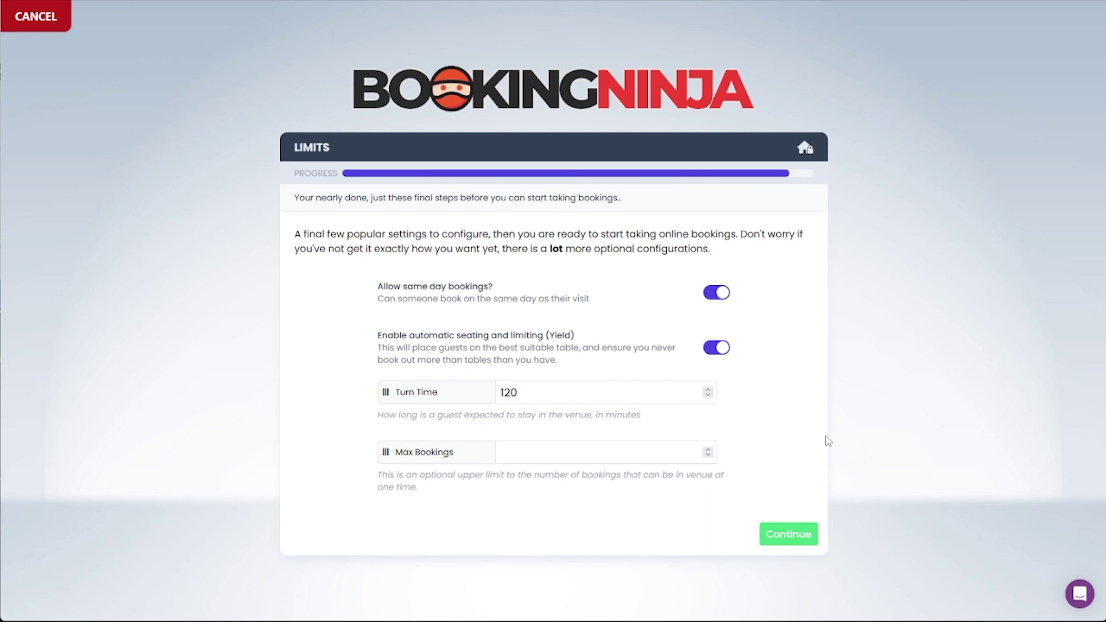
# Set the turn time to 90 minutes and continue to the setup completion page.
pyautogui.moveTo(608, 388); pyautogui.dragTo(261, 395)
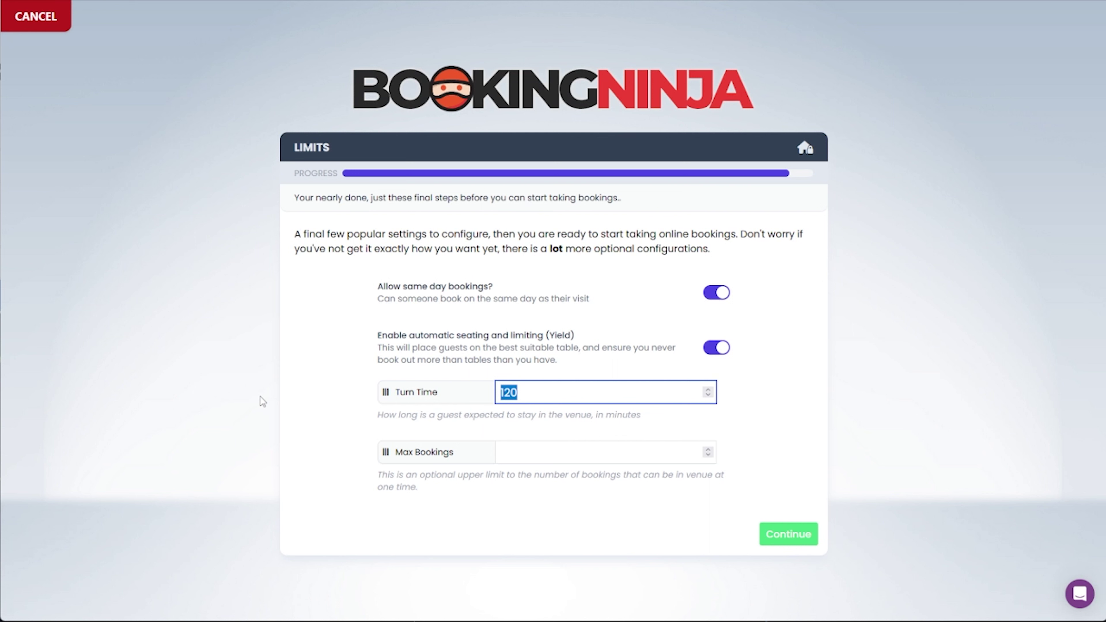
pyautogui.write('90')
pyautogui.click(260, 397)
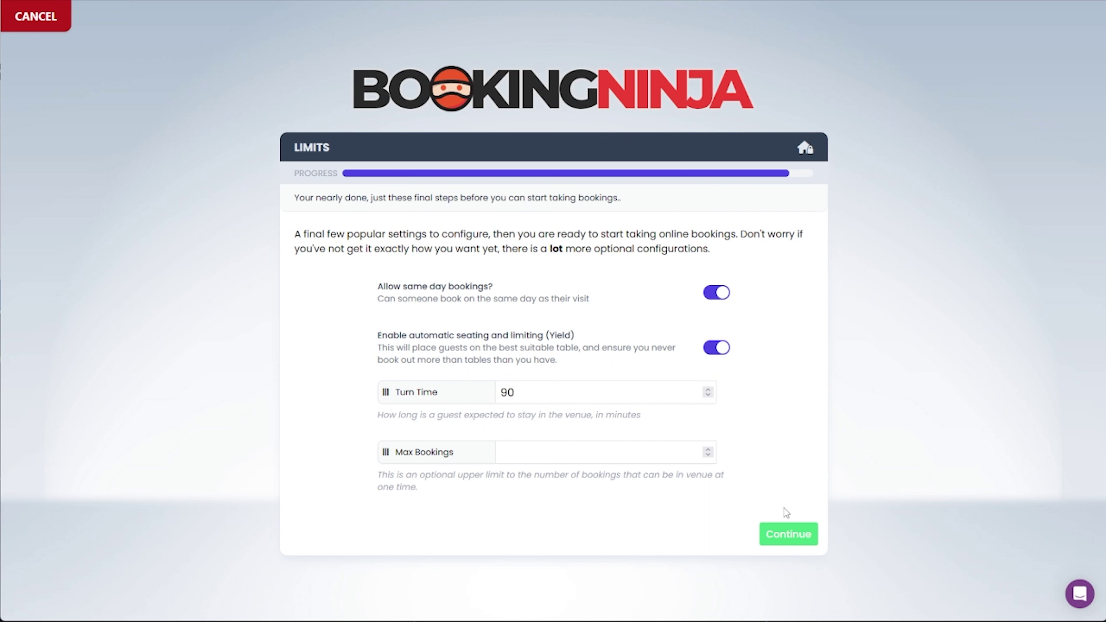
pyautogui.click(801, 540)
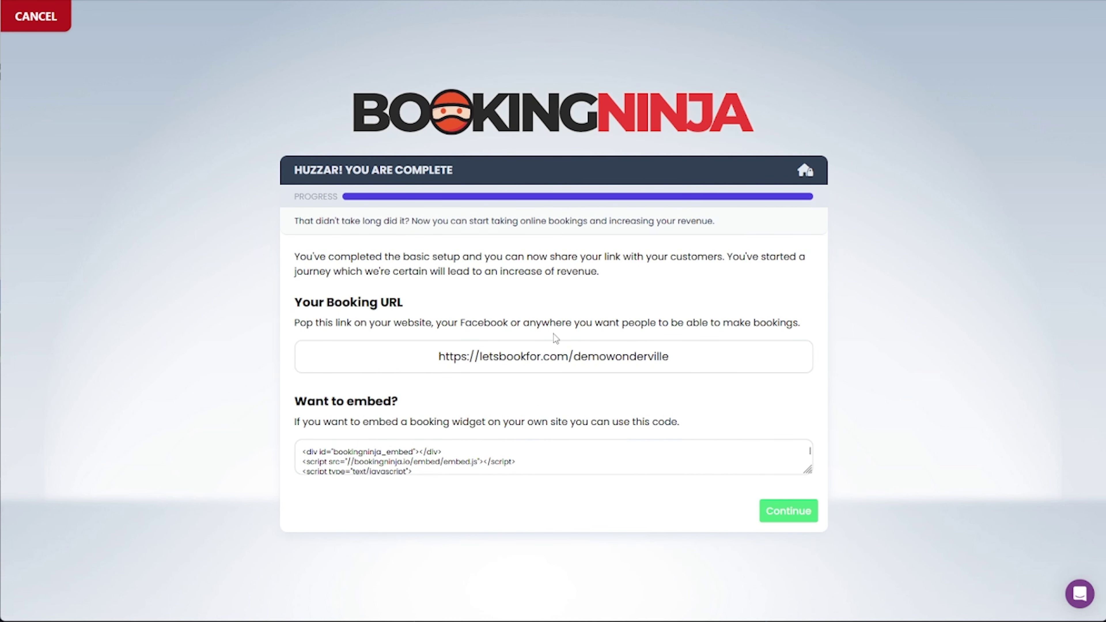
# Open the venue's booking URL in a new browser tab.
pyautogui.moveTo(386, 352); pyautogui.dragTo(716, 366)
pyautogui.rightClick(639, 359)
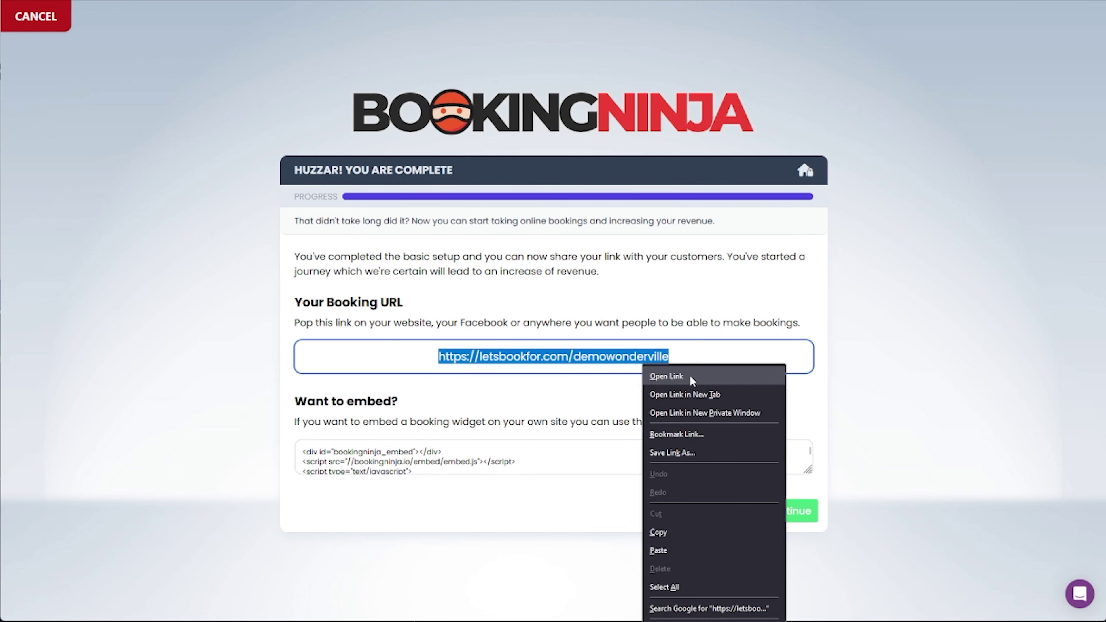
pyautogui.click(702, 402)
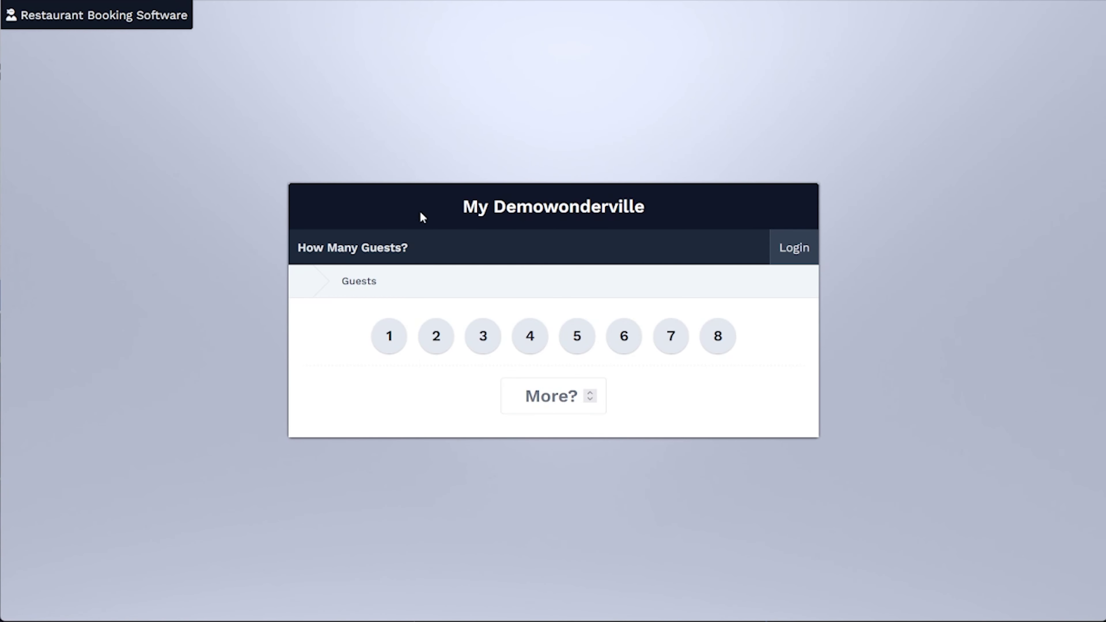
# Choose 2 guests and 3 November 2022 on the booking page, and examine the Indoor and Outside time slots.
pyautogui.click(436, 337)
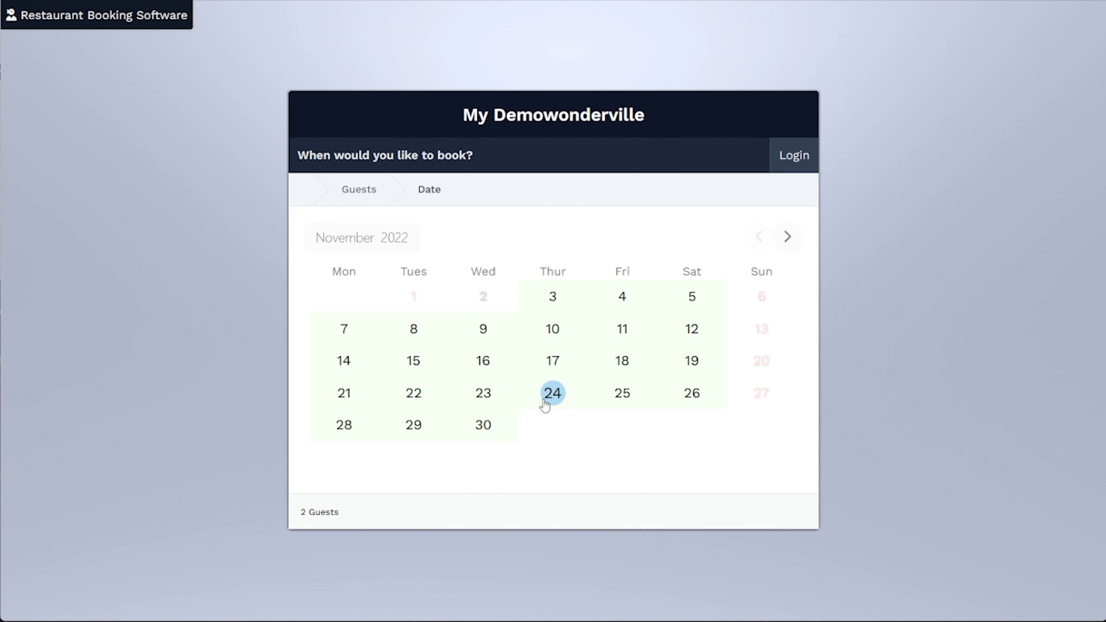
pyautogui.click(562, 307)
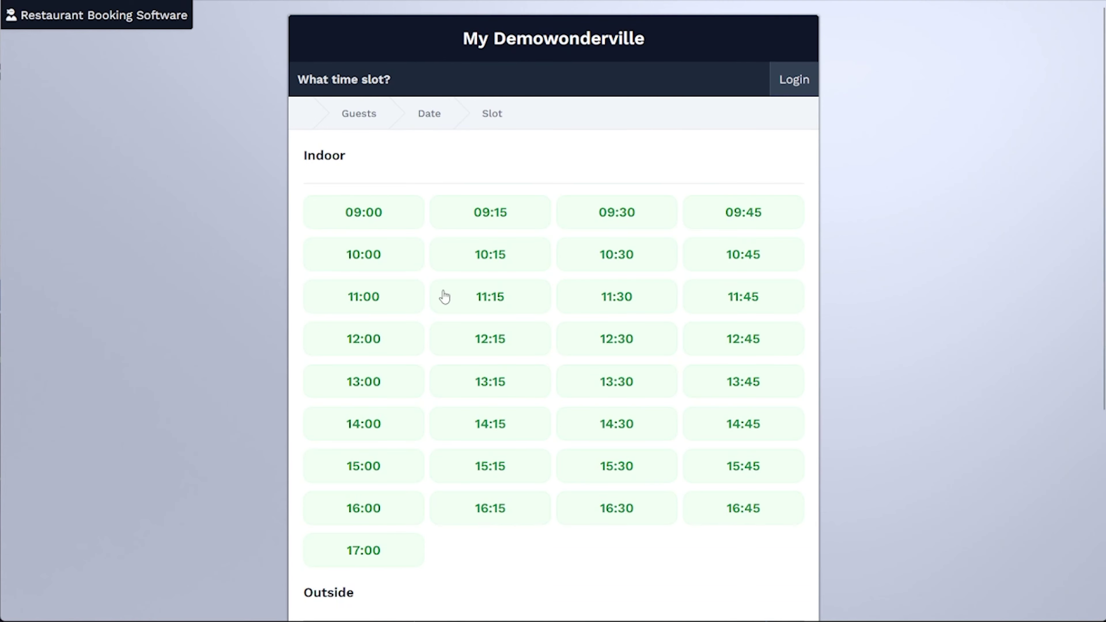
pyautogui.scroll(-5, 444, 296)
pyautogui.scroll(4, 407, 440)
pyautogui.scroll(-4, 387, 284)
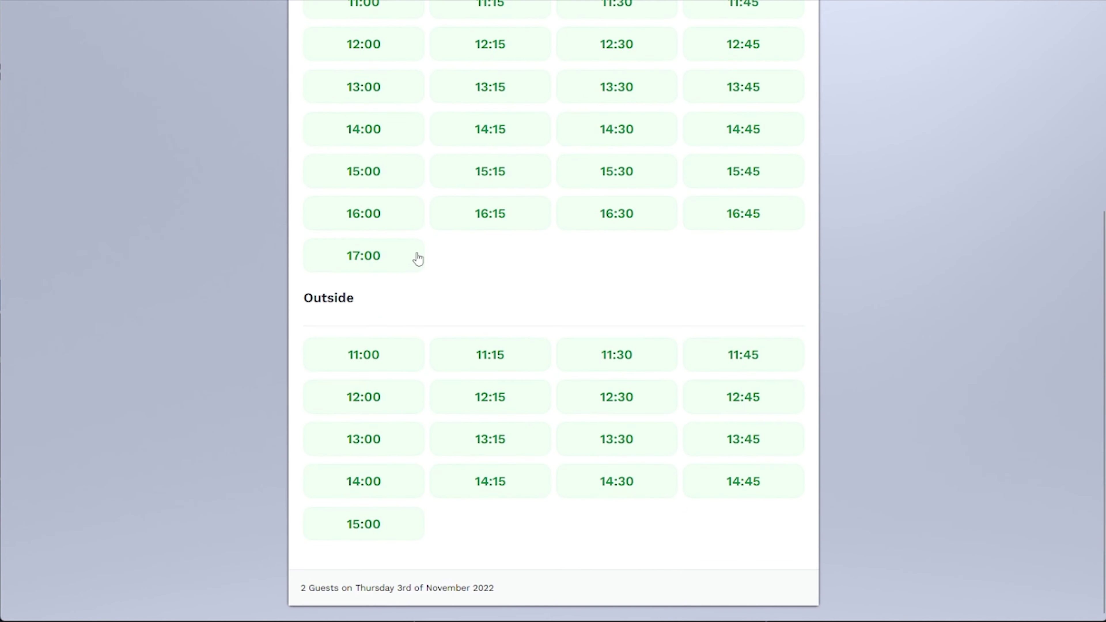
pyautogui.scroll(5, 392, 218)
pyautogui.scroll(-2, 353, 477)
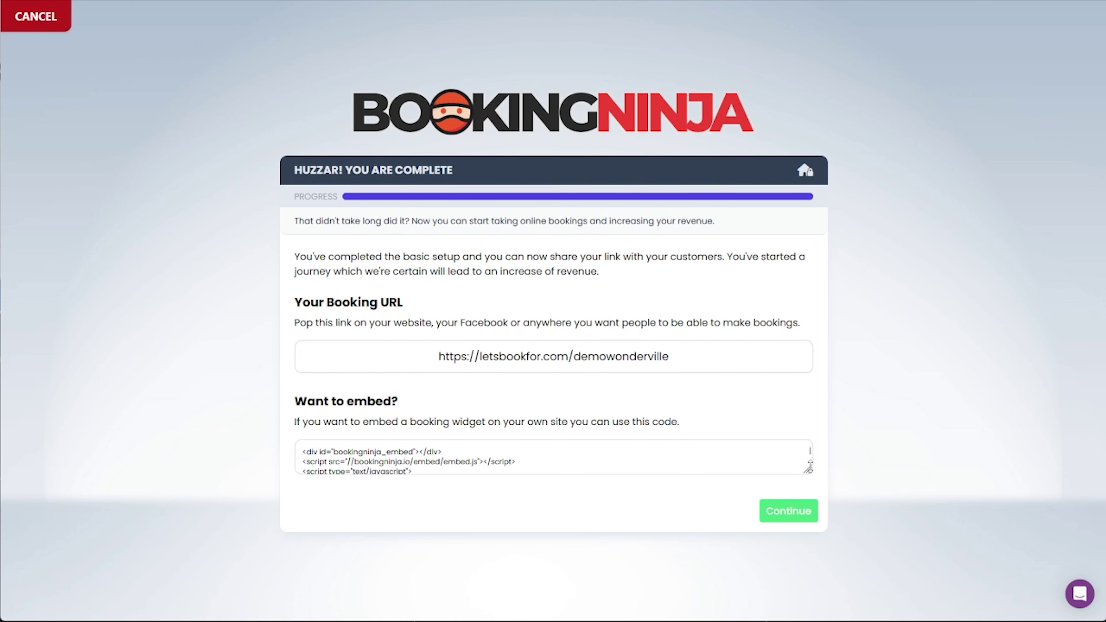
# Enlarge the embed code box to read the booking widget code, and finish the venue setup.
pyautogui.moveTo(807, 469); pyautogui.dragTo(808, 476)
pyautogui.click(661, 462)
pyautogui.scroll(-1, 661, 462)
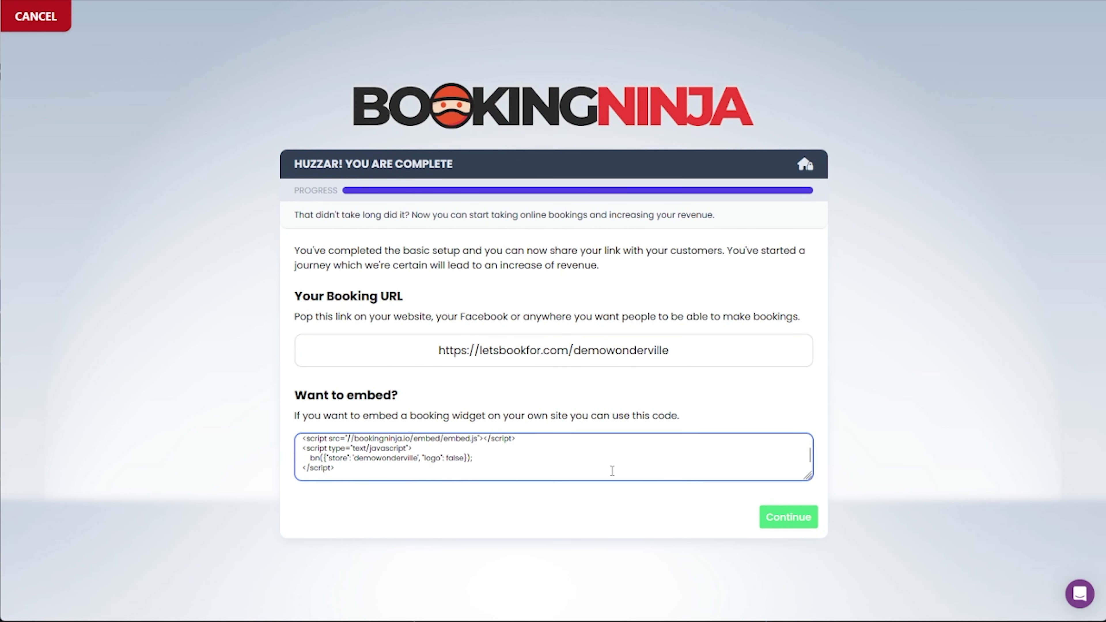
pyautogui.scroll(1, 609, 469)
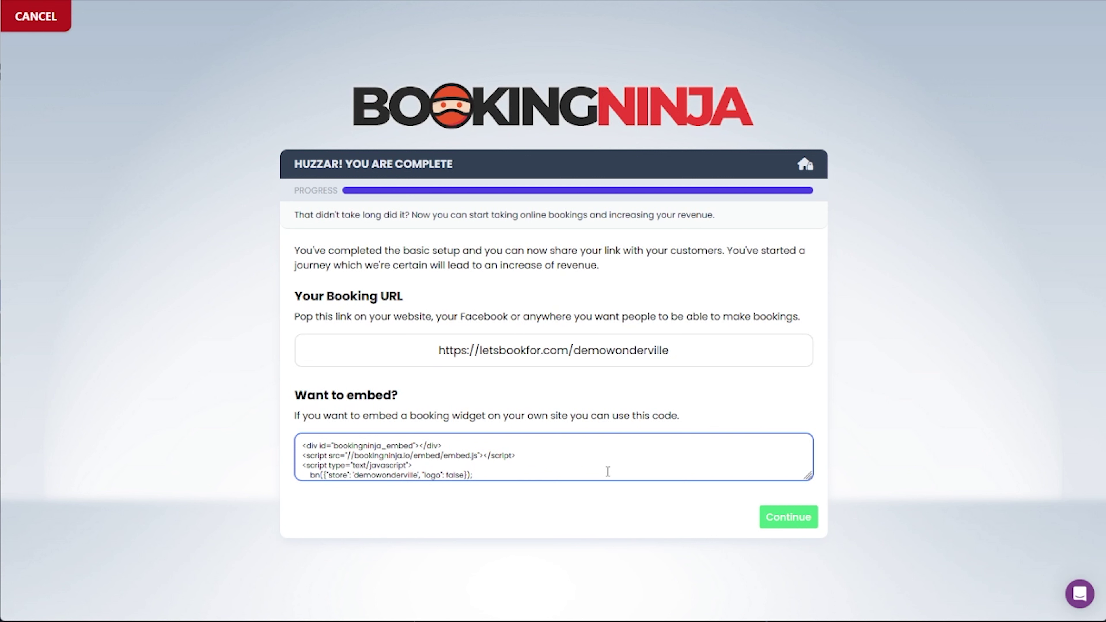
pyautogui.click(803, 518)
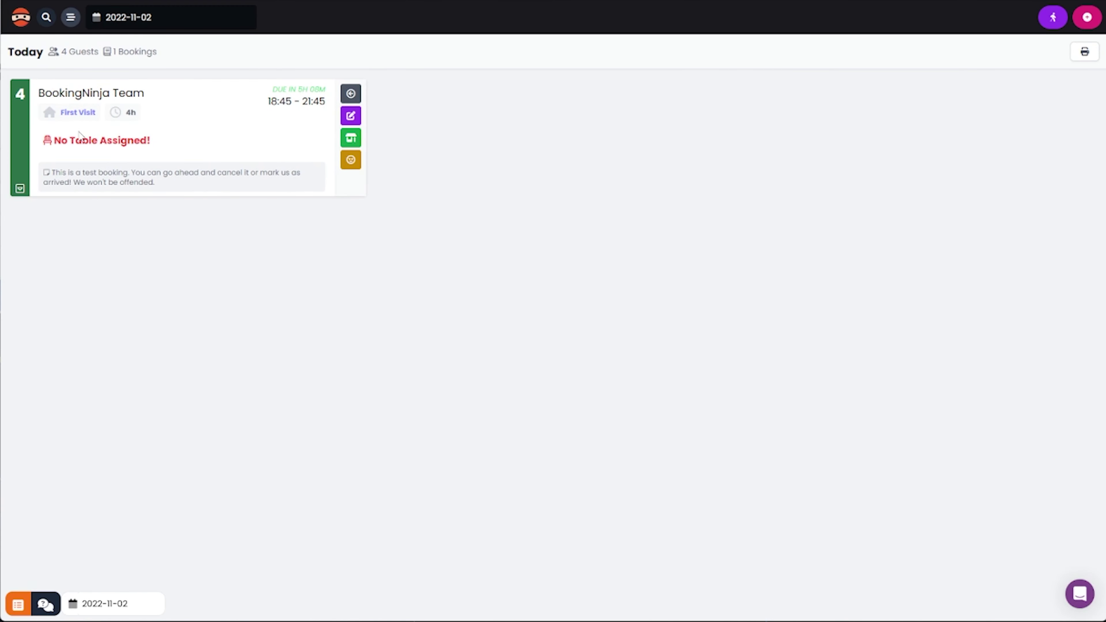
# Open the venue's Look & Feel settings and look through the visual settings.
pyautogui.click(20, 608)
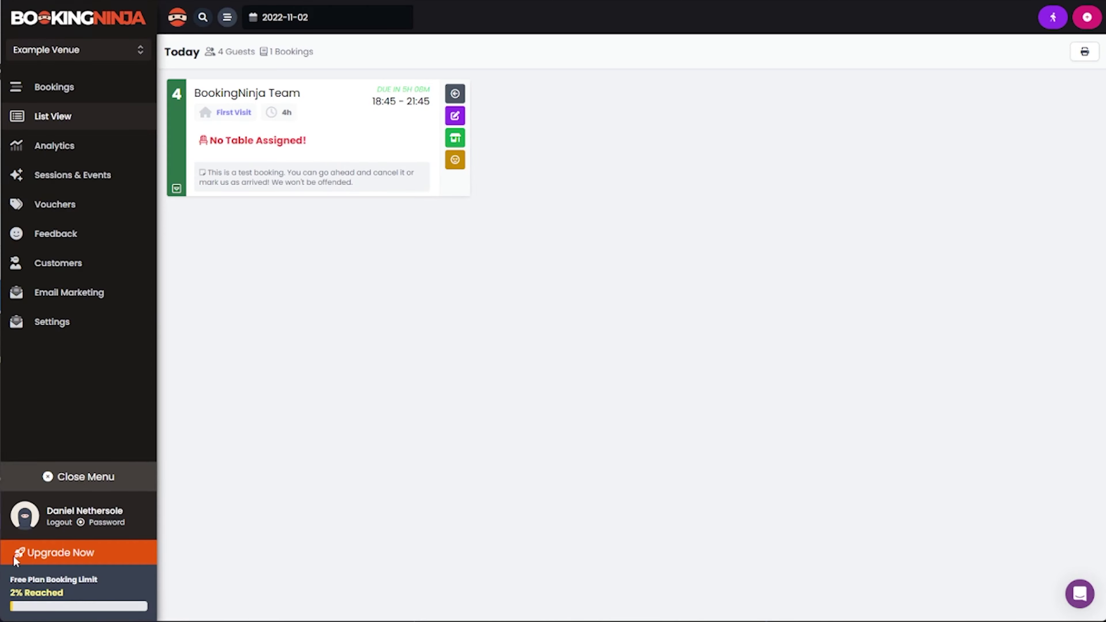
pyautogui.click(78, 325)
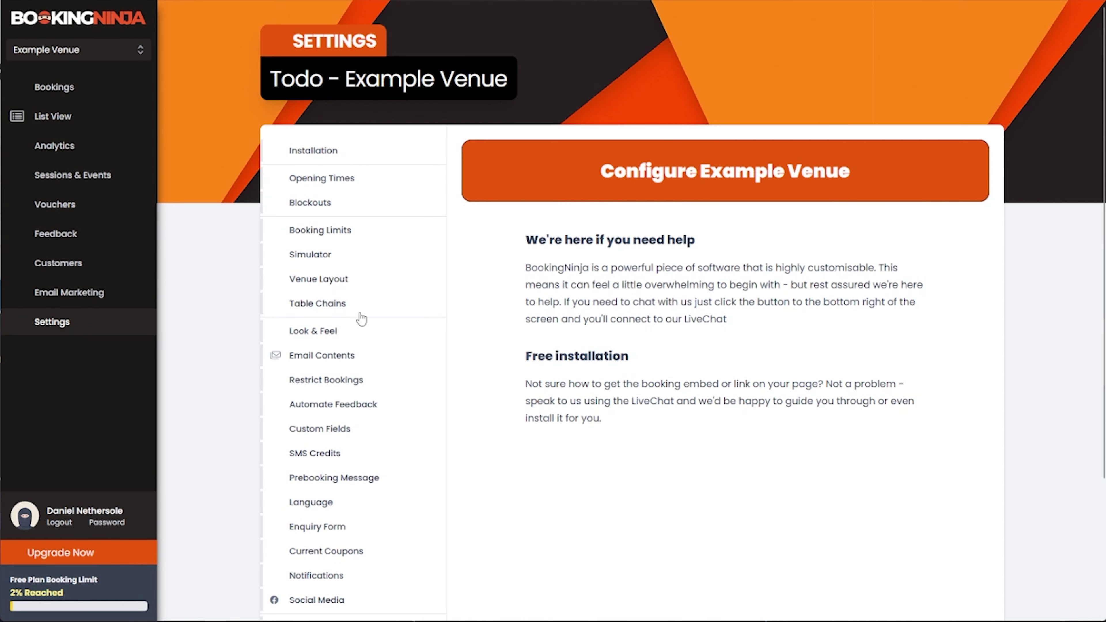
pyautogui.click(348, 332)
pyautogui.scroll(-3, 348, 305)
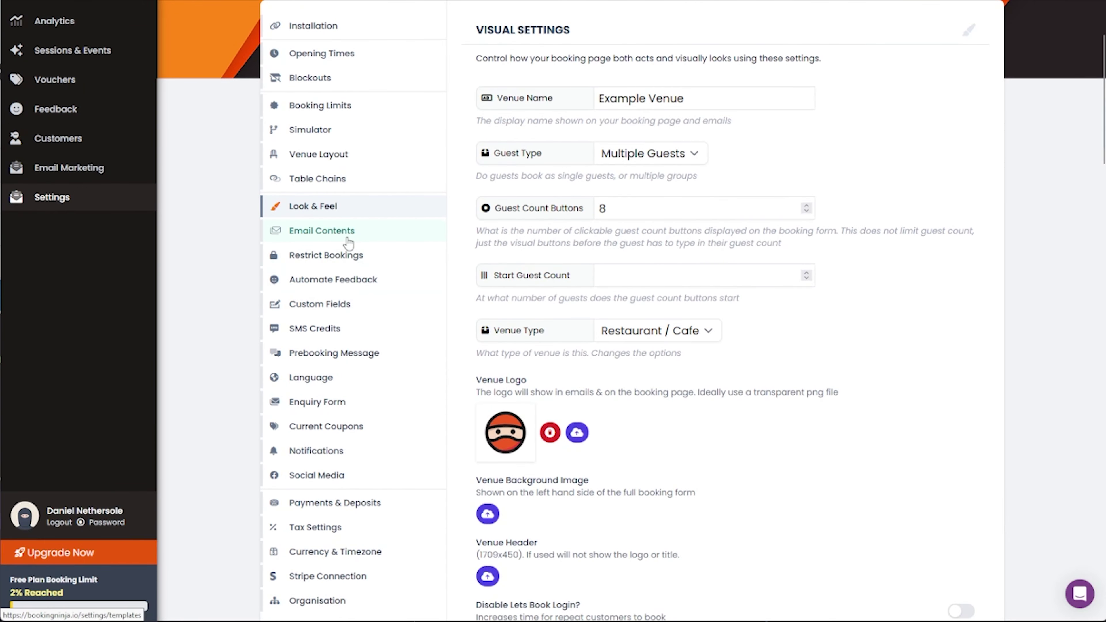
# Leave the settings and open the Bookings timeline of the venue's tables.
pyautogui.scroll(2, 349, 243)
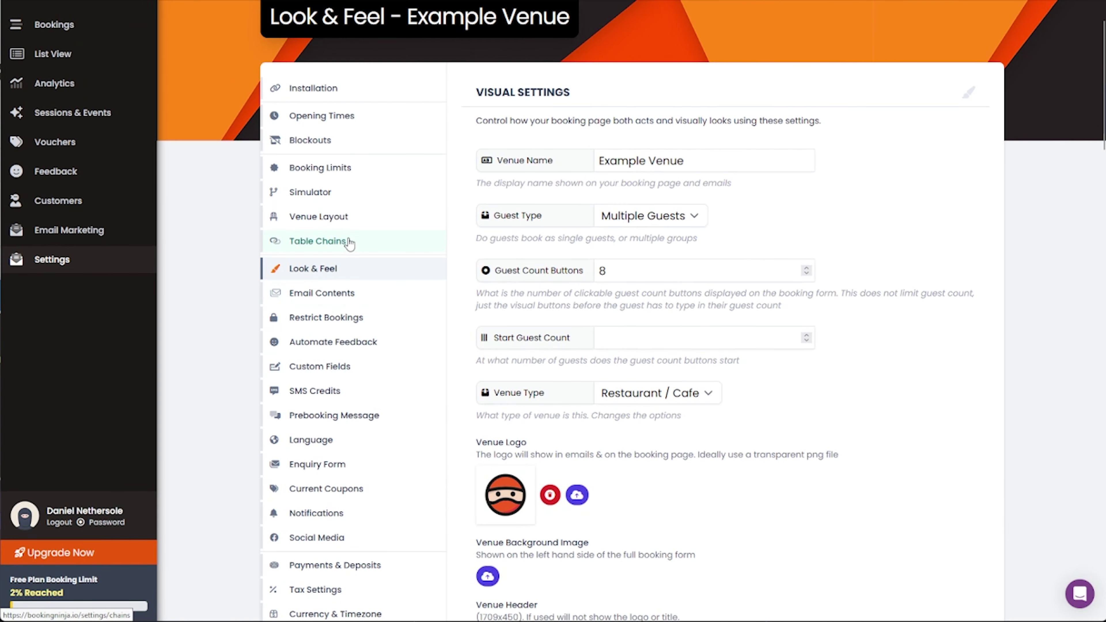
pyautogui.scroll(2, 70, 46)
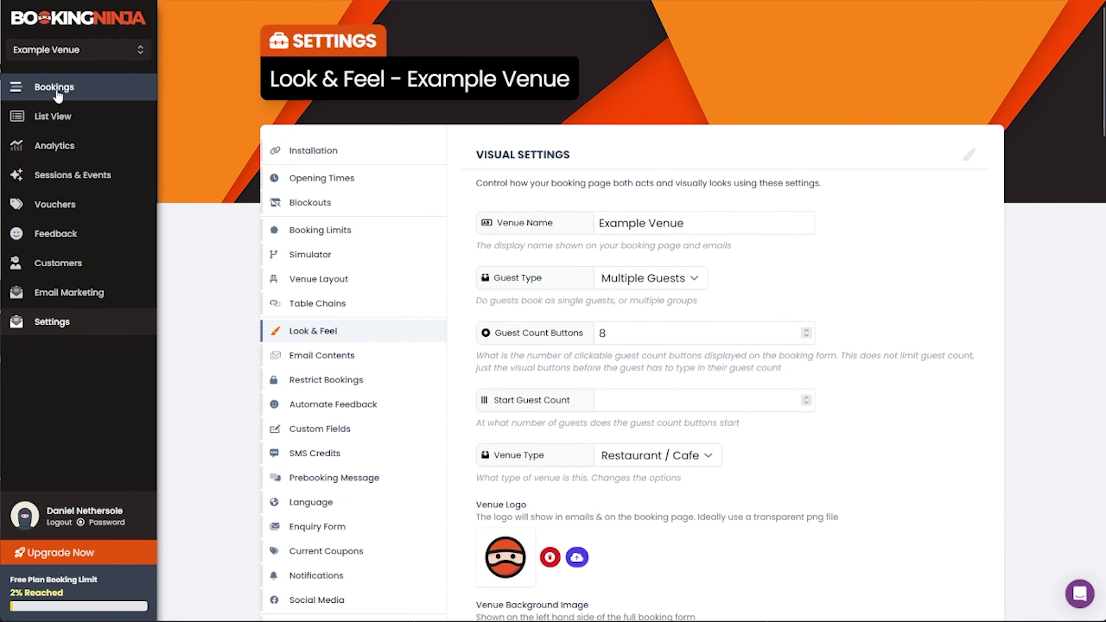
pyautogui.click(58, 89)
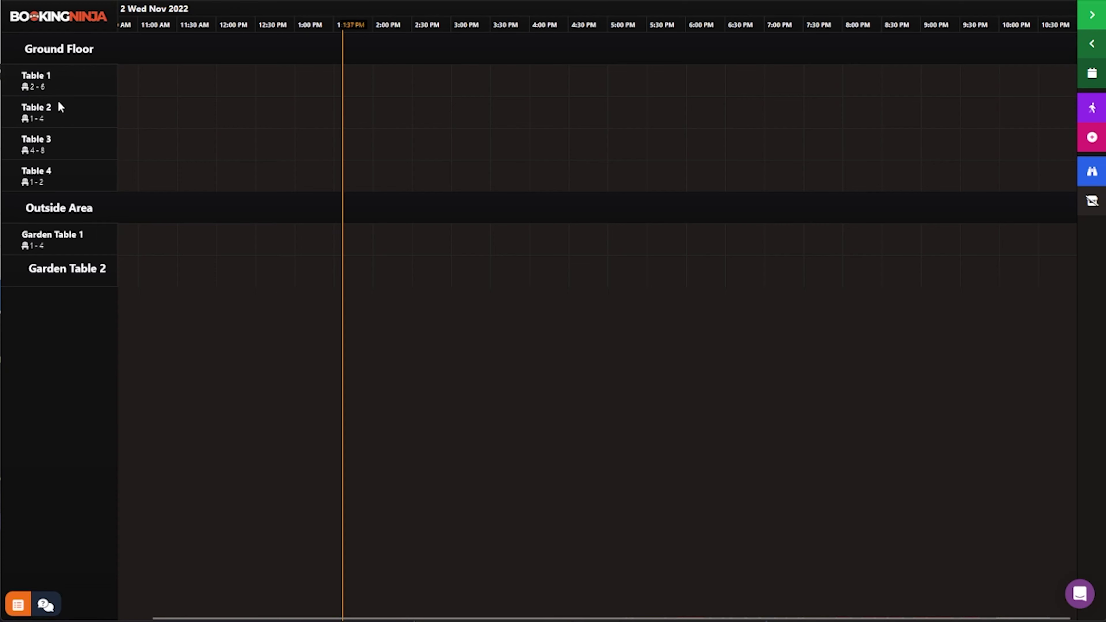